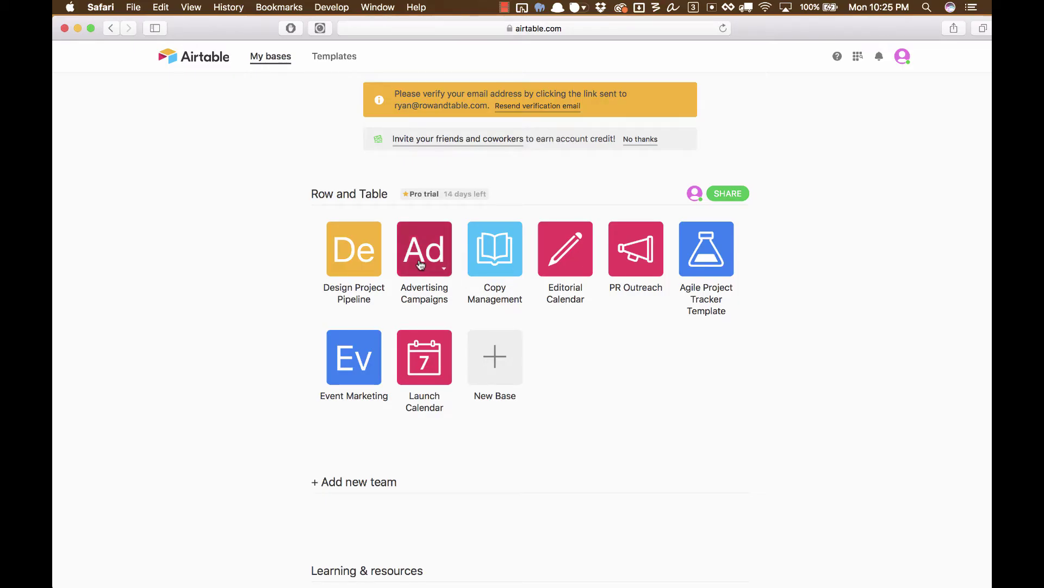
Delete the Agile Project Tracker Template, PR Outreach, Launch Calendar and Event Marketing bases
click(727, 270)
click(711, 495)
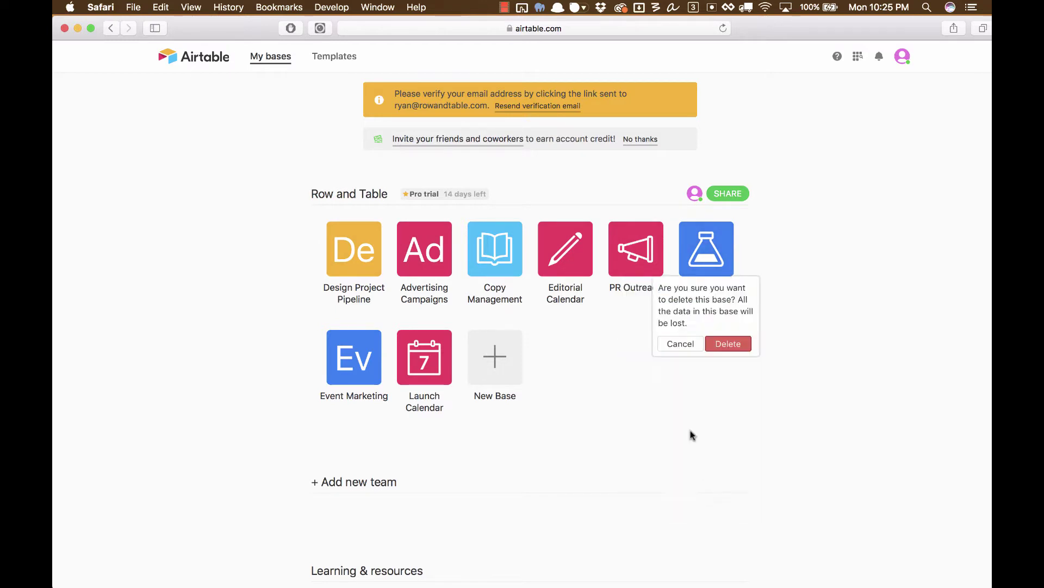
click(731, 346)
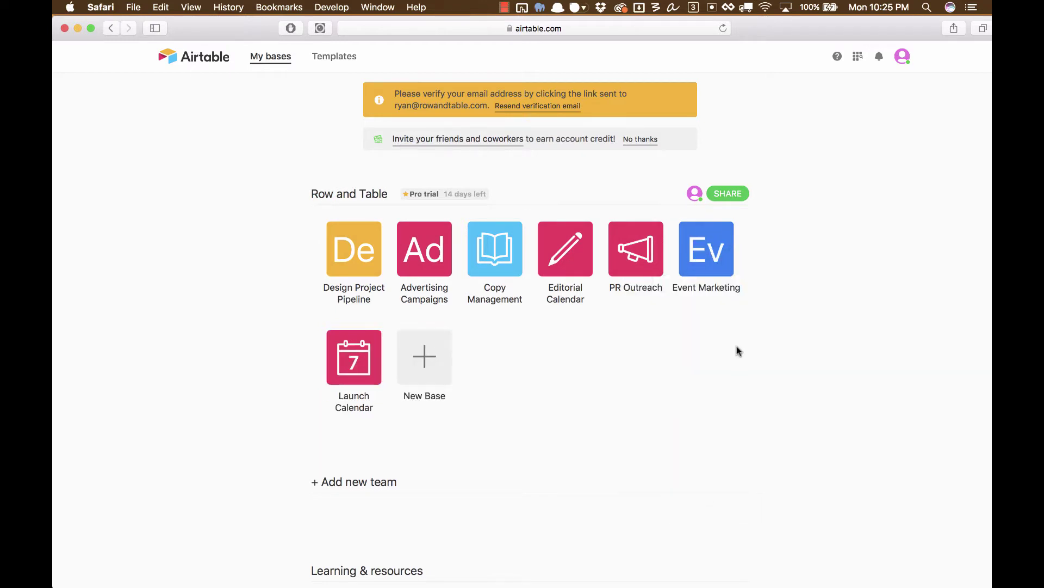
click(657, 272)
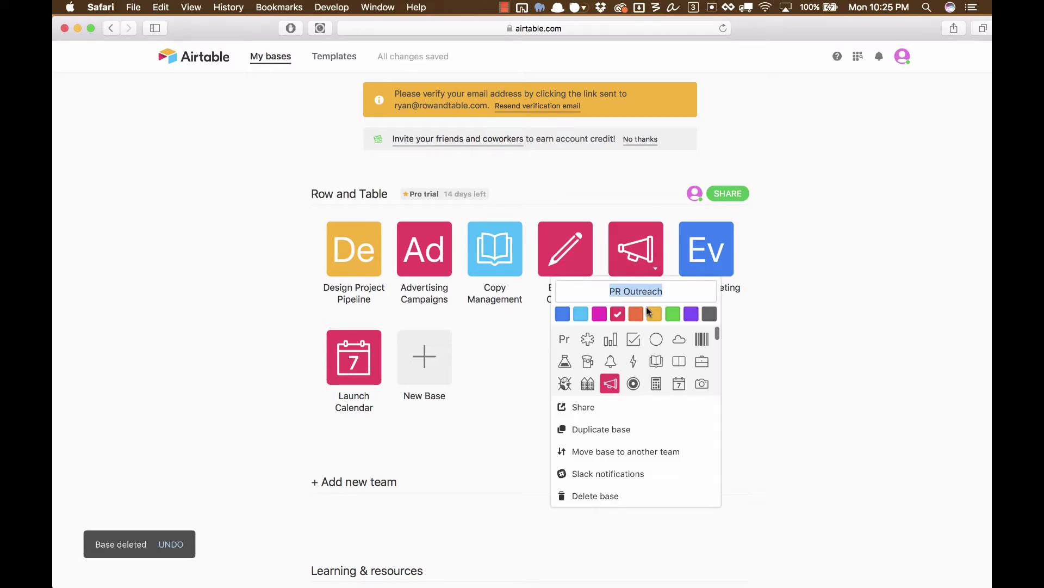
click(651, 496)
click(675, 343)
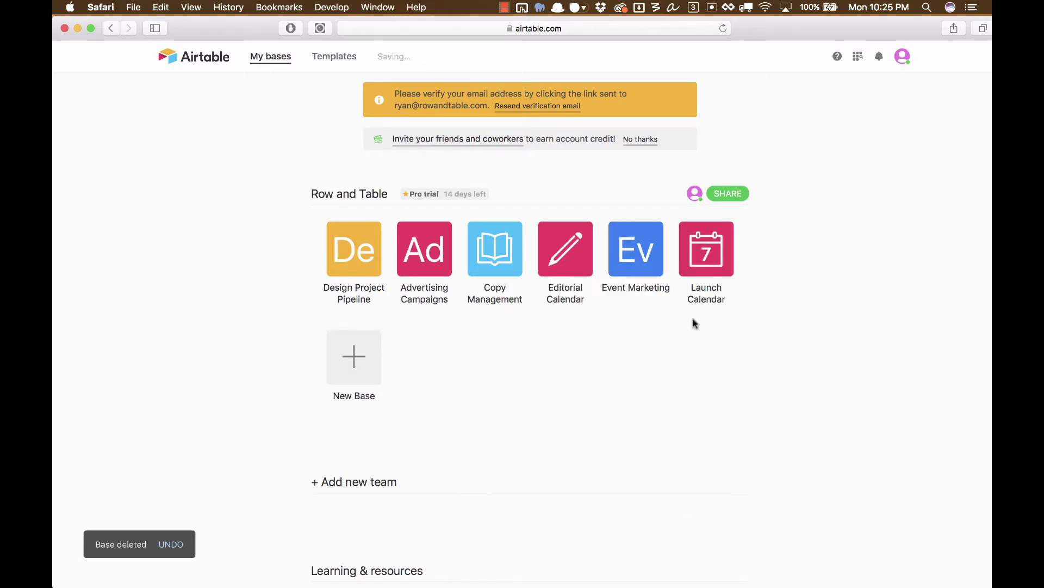
click(726, 272)
click(713, 494)
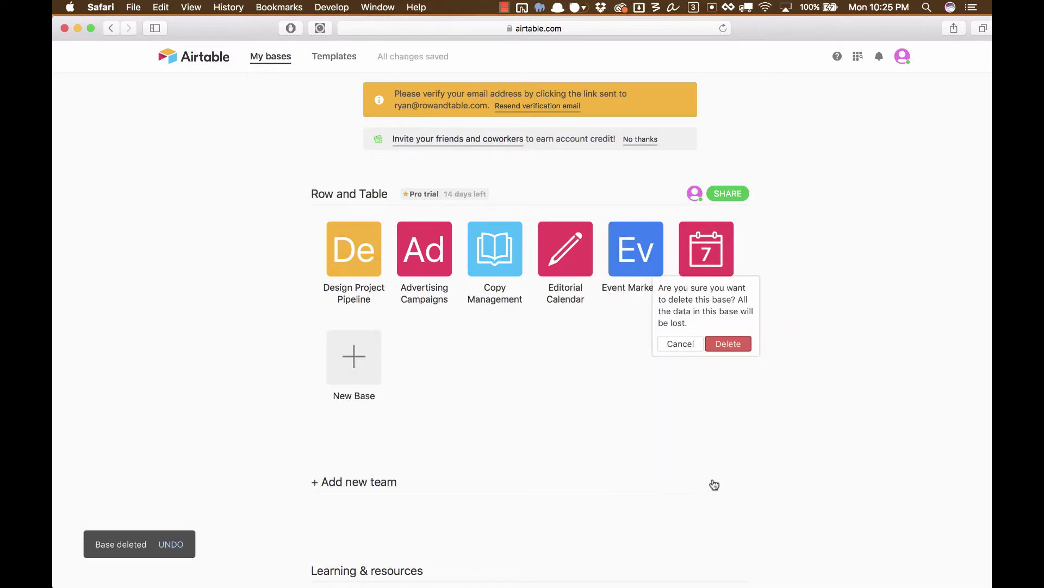
click(742, 348)
click(656, 272)
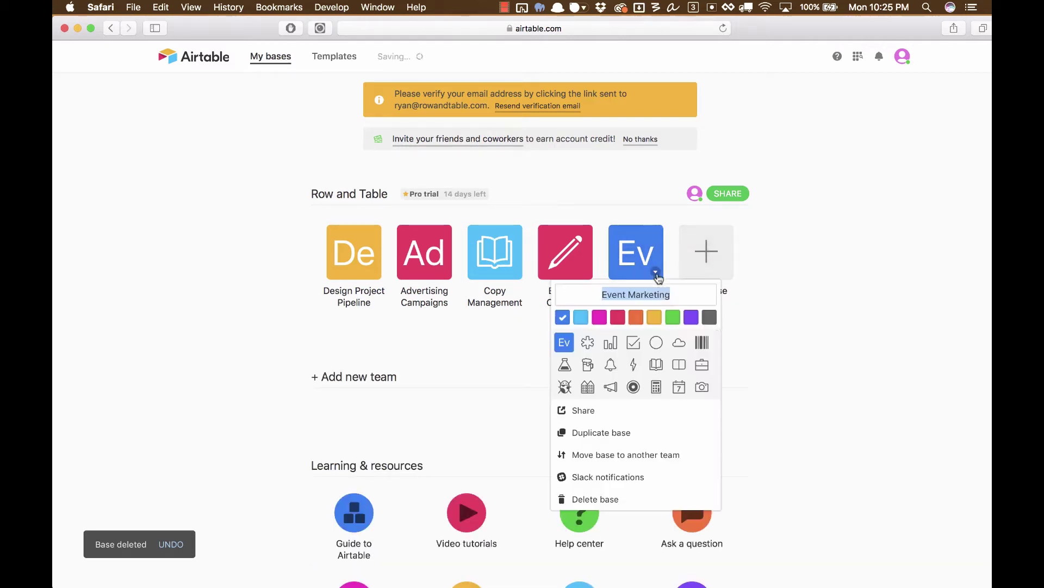
click(666, 497)
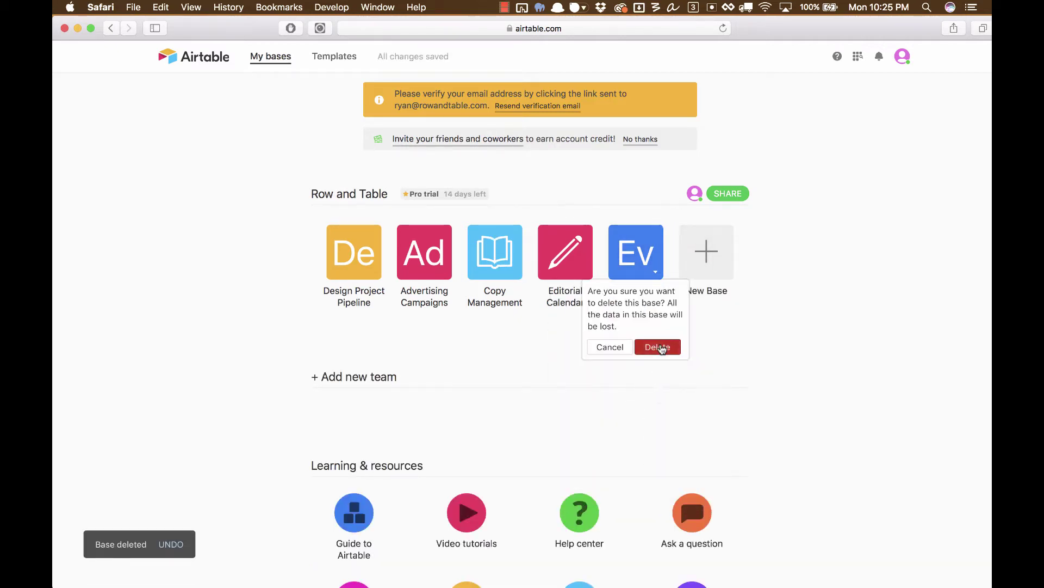
Delete the Editorial Calendar, Copy Management, Advertising Campaigns and Design Project Pipeline bases
click(659, 348)
click(585, 271)
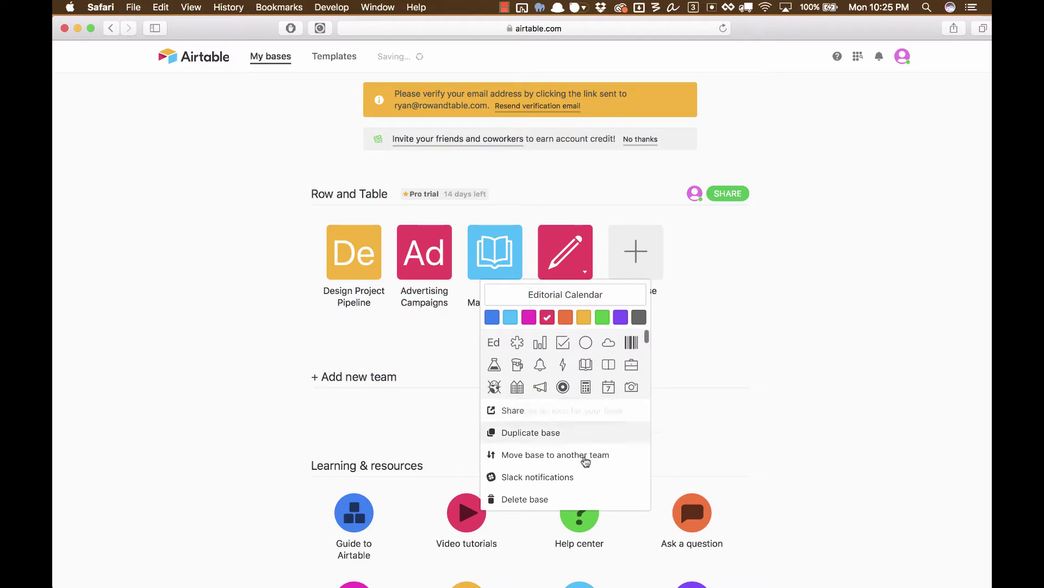
click(586, 497)
click(585, 347)
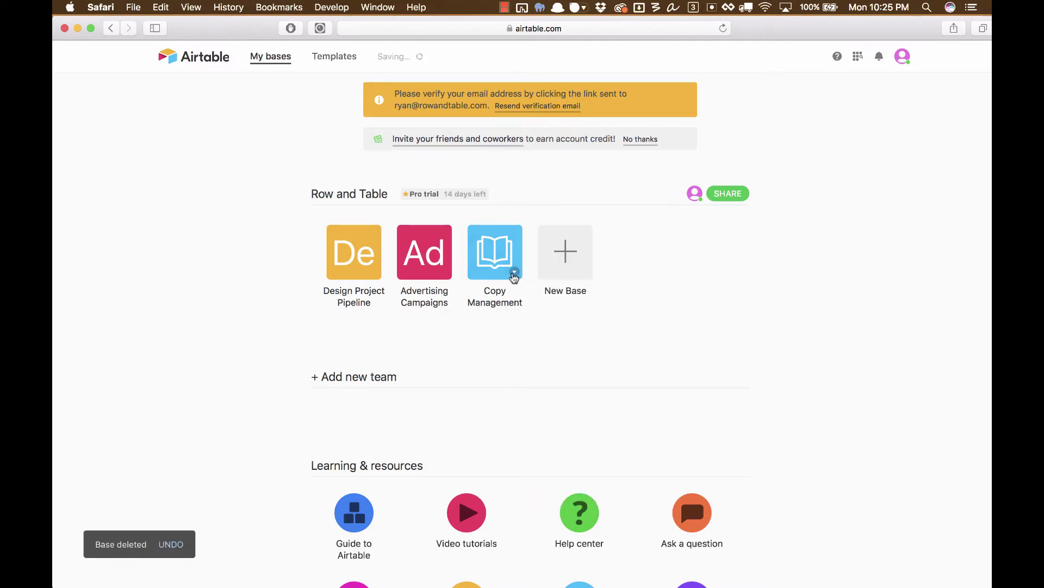
click(514, 272)
click(523, 498)
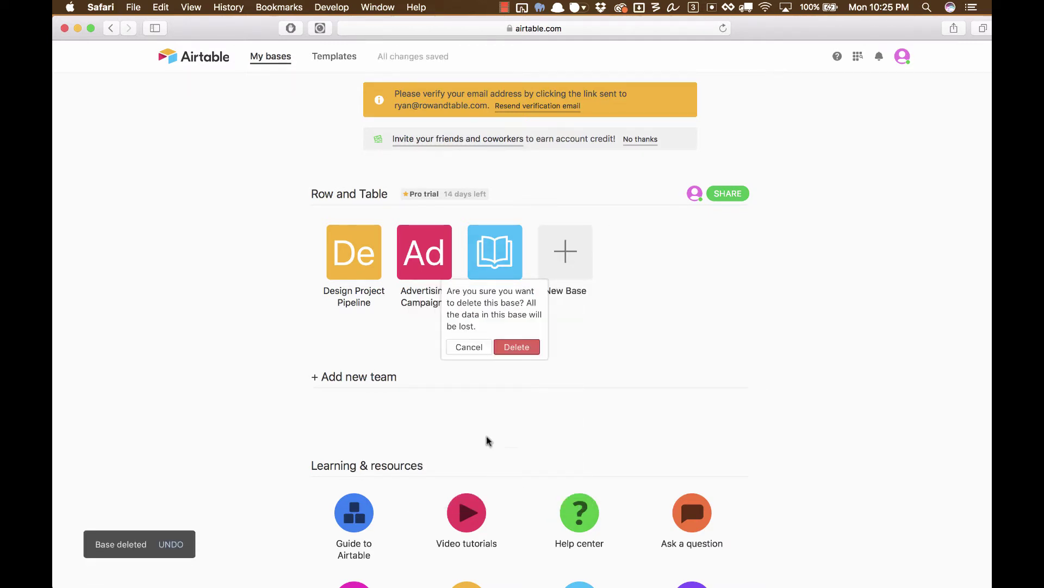
click(524, 353)
click(444, 271)
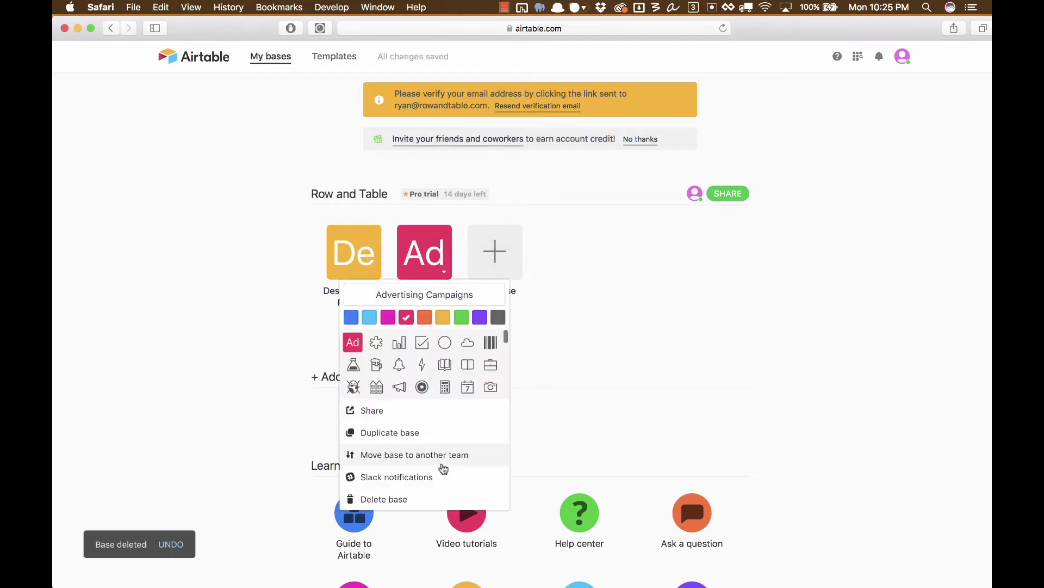
click(443, 499)
click(455, 352)
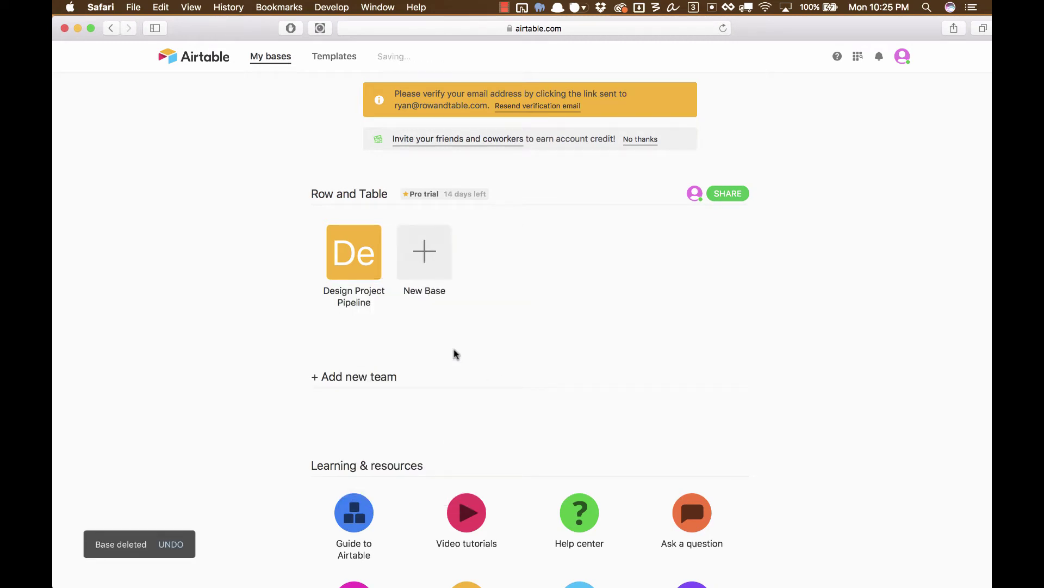
click(374, 272)
click(376, 498)
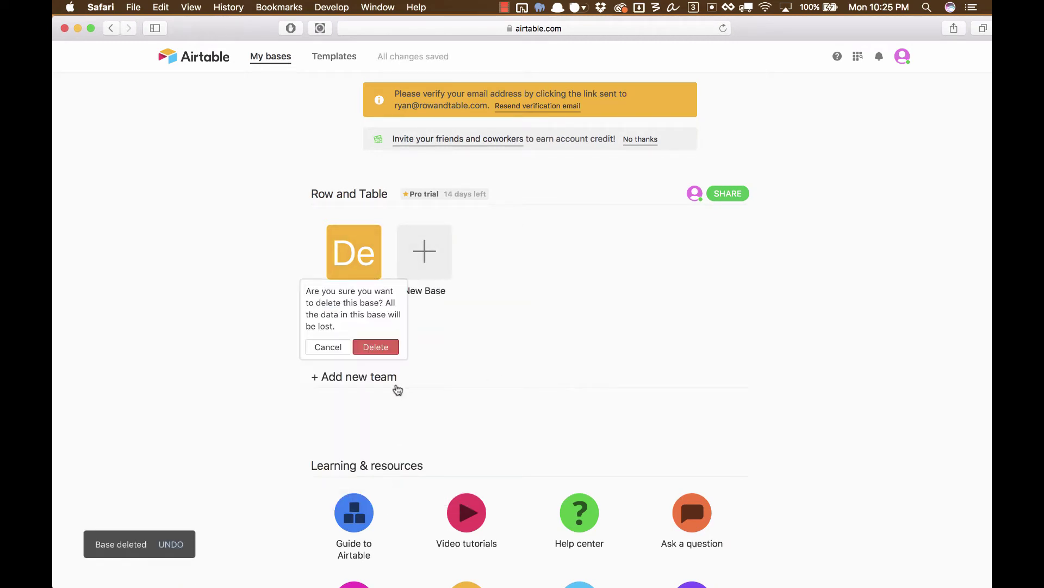
Confirm deleting Design Project Pipeline, then create a blank Untitled Base from scratch
click(384, 352)
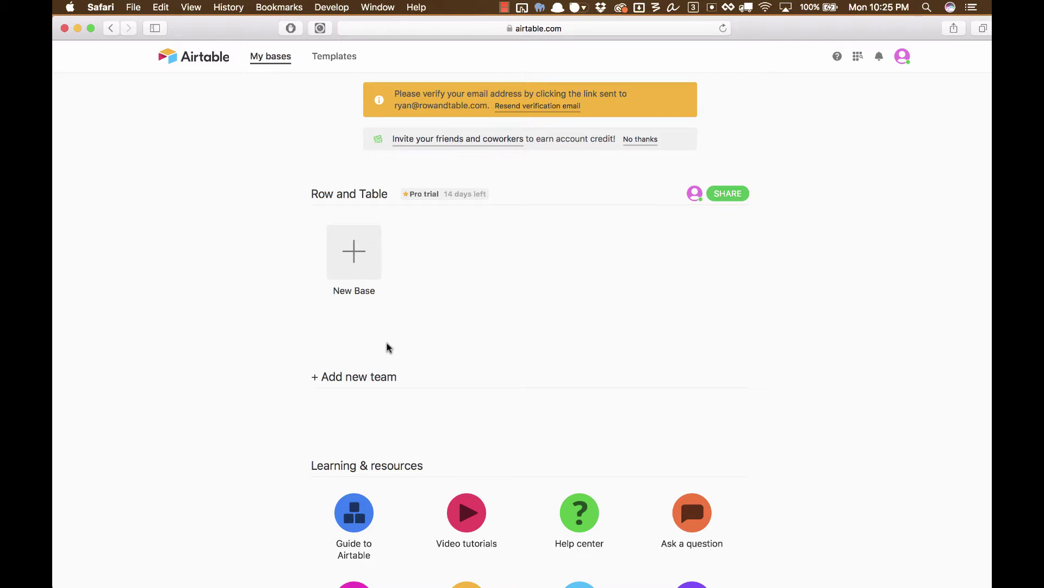
click(338, 248)
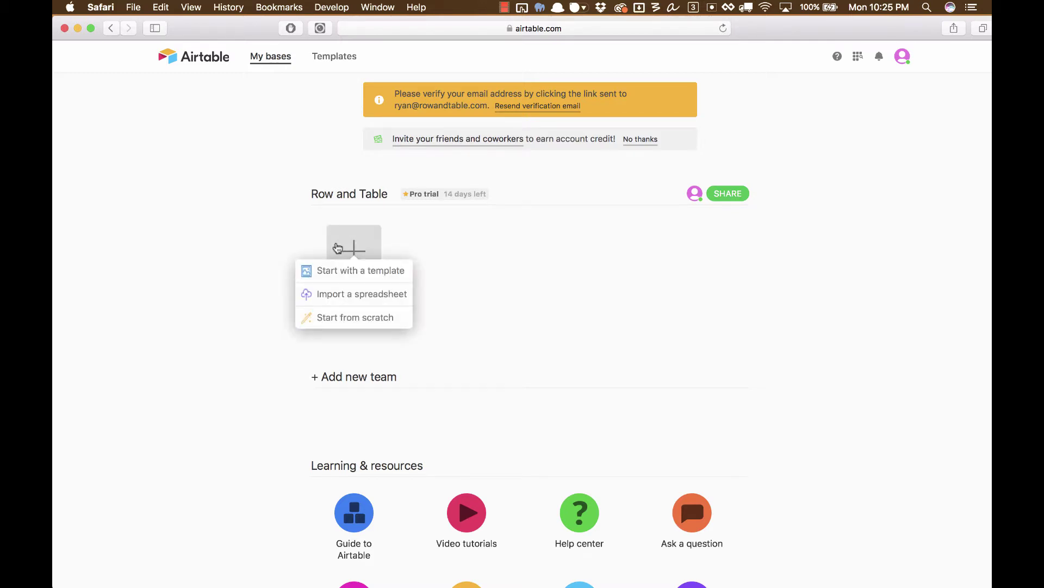
click(367, 320)
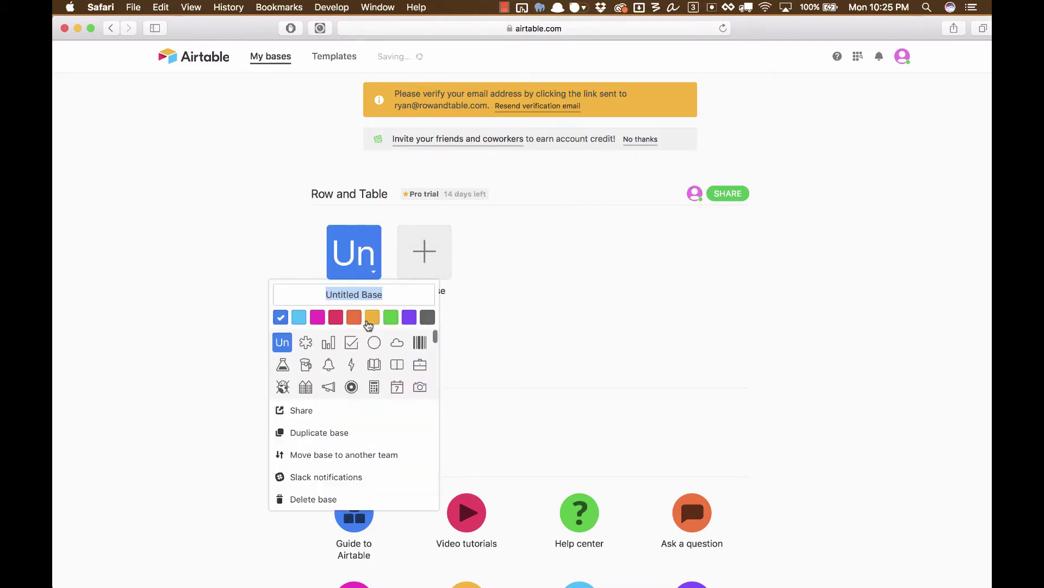
click(303, 261)
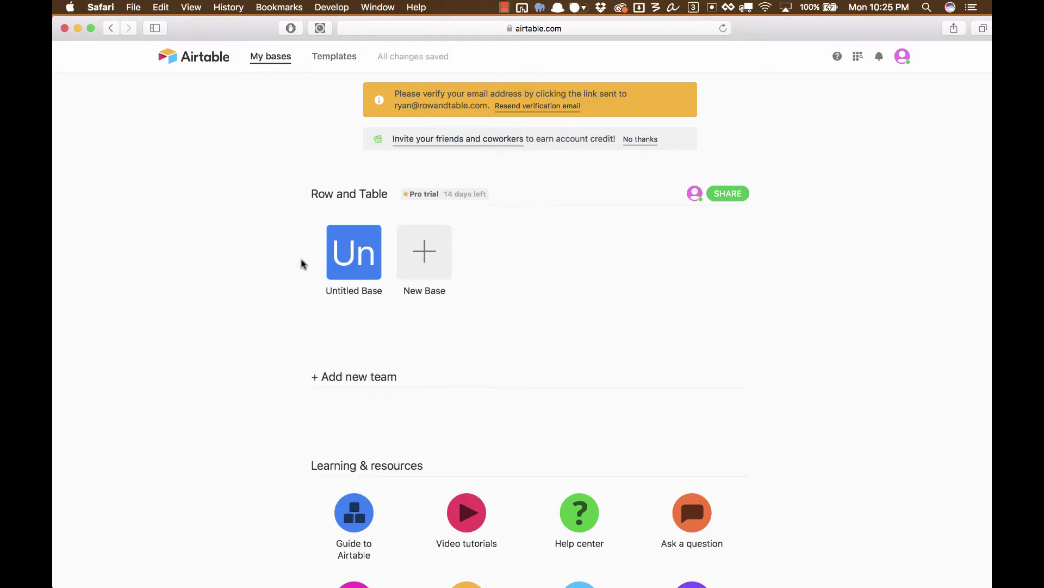
Delete the Untitled Base and bring up the new-base choices again
click(373, 272)
click(369, 496)
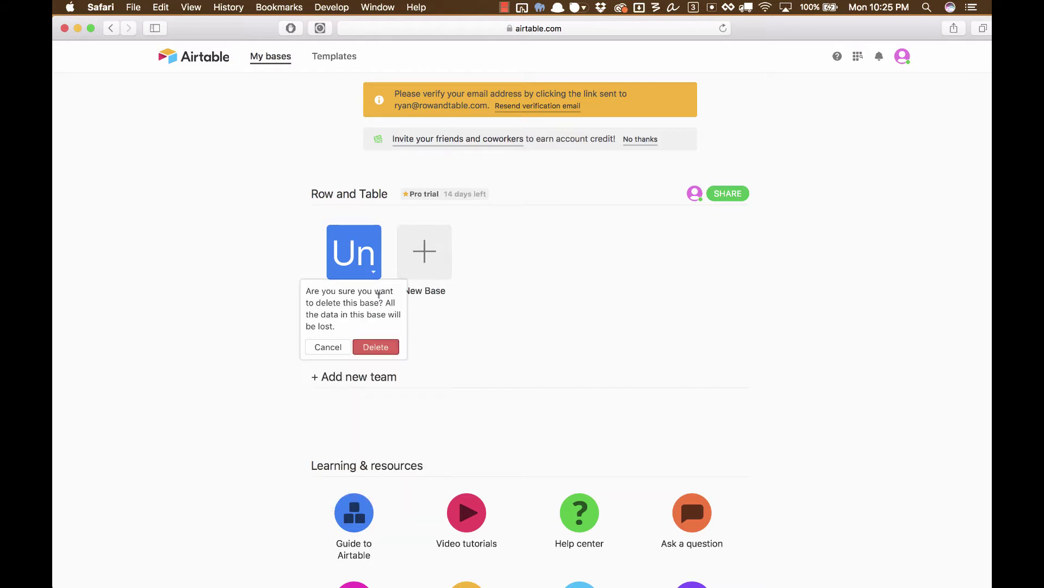
click(381, 347)
click(352, 263)
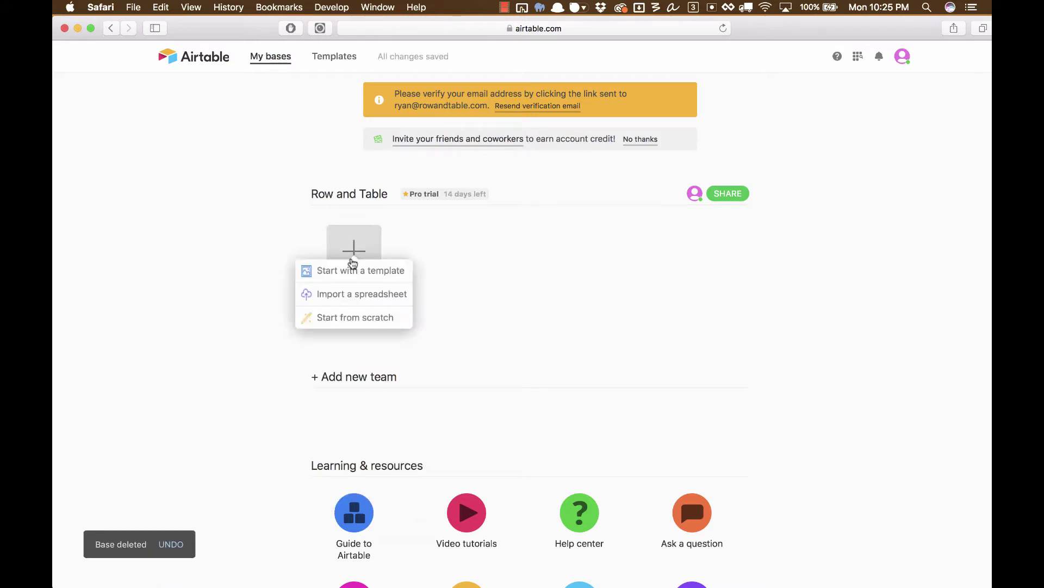
Create a blank base named 'ToDo List' and set its colour to dark grey
click(345, 319)
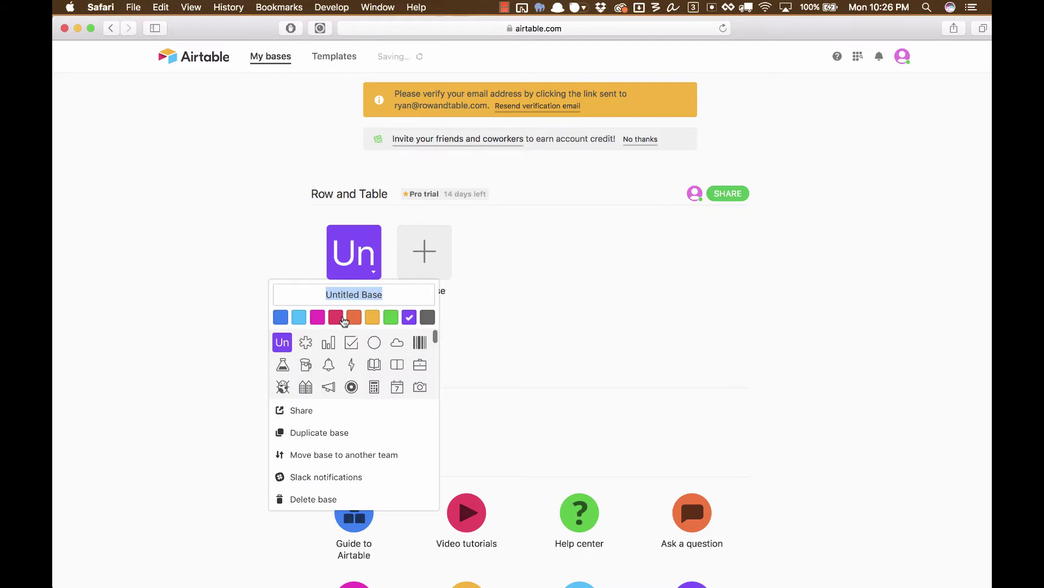
text(To)
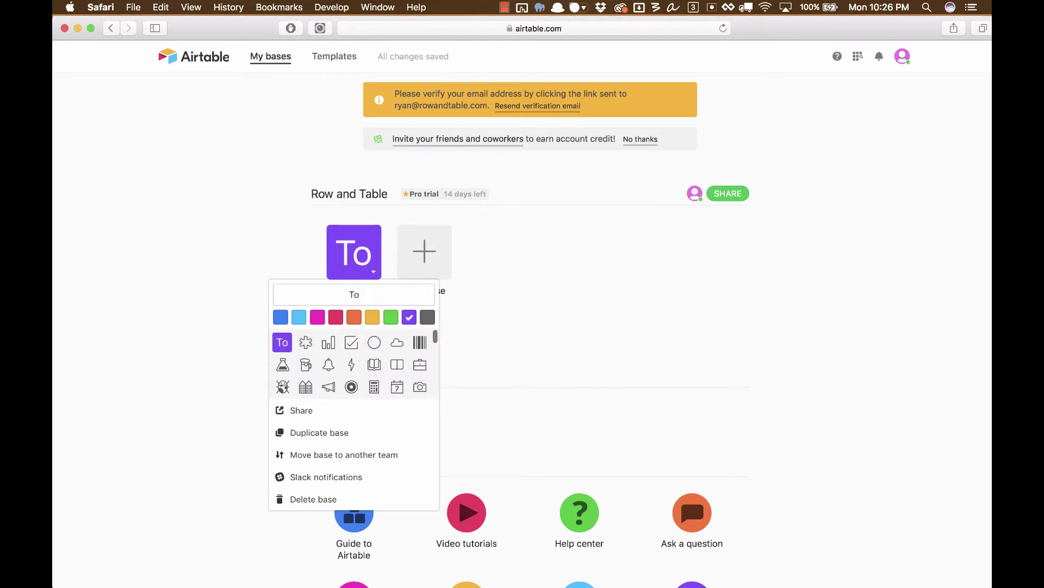
text(Do List)
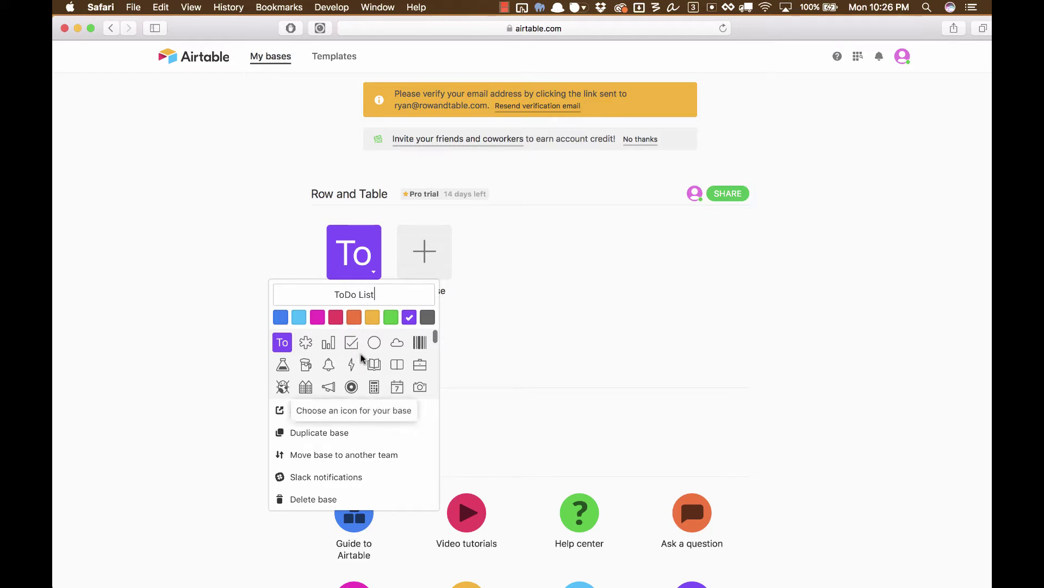
click(281, 318)
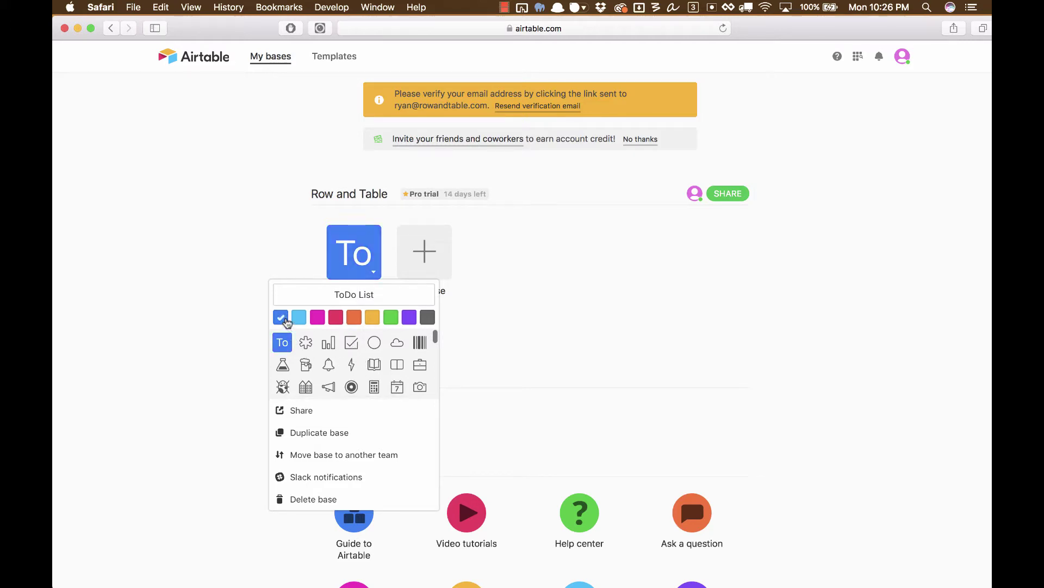
click(303, 321)
click(337, 320)
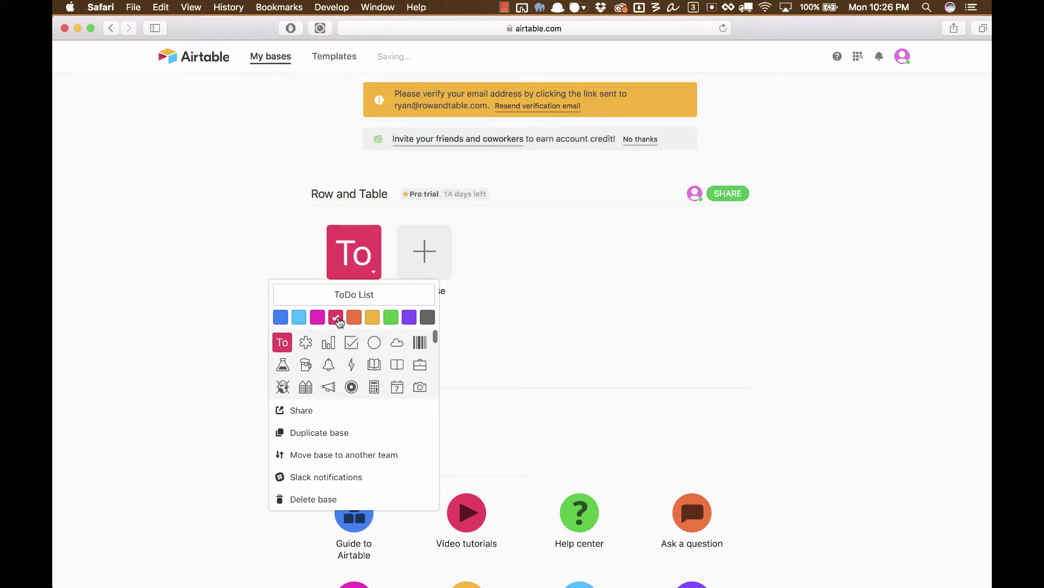
click(428, 321)
Replace the base's 'To' initials with the checkbox icon and close the customization popup
scroll(389, 384, down, 5)
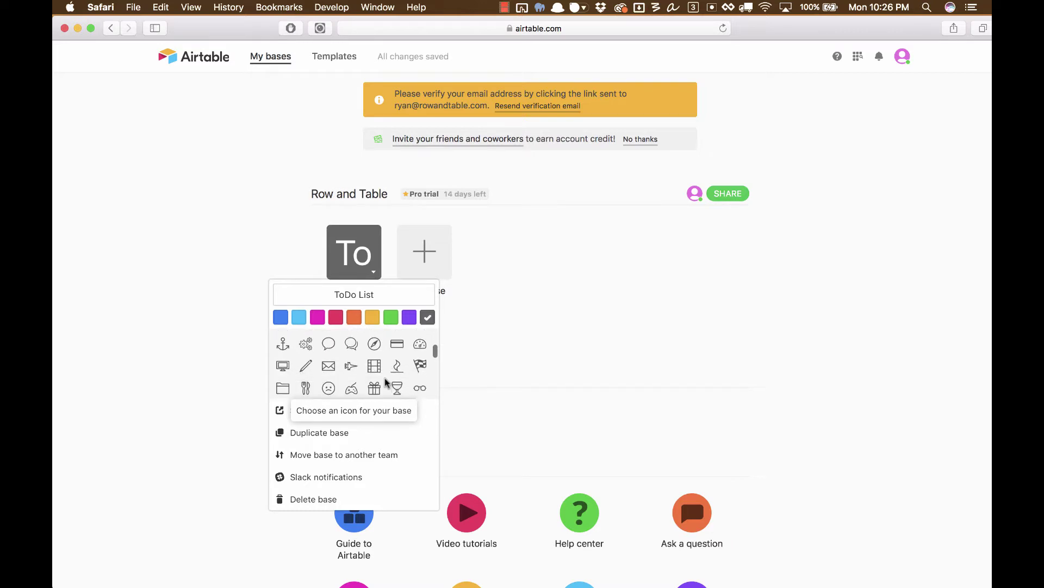
scroll(347, 366, down, 5)
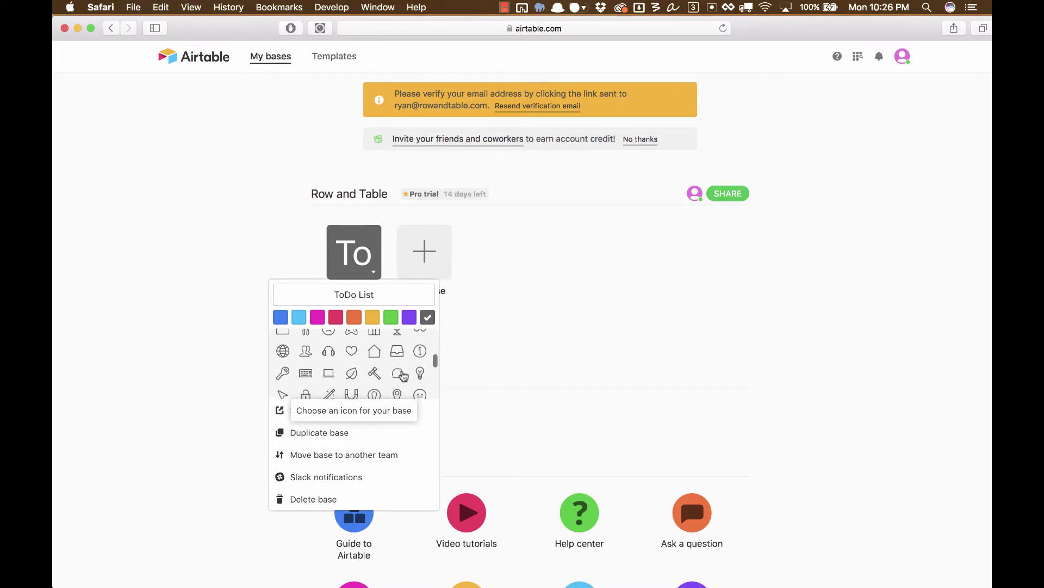
scroll(408, 375, down, 5)
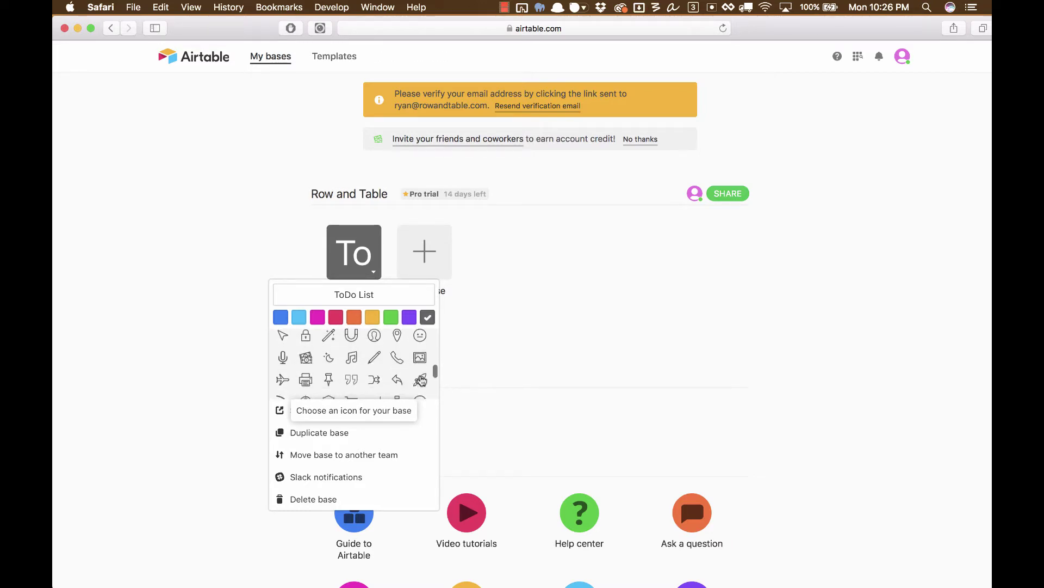
scroll(411, 377, down, 3)
scroll(376, 348, up, 5)
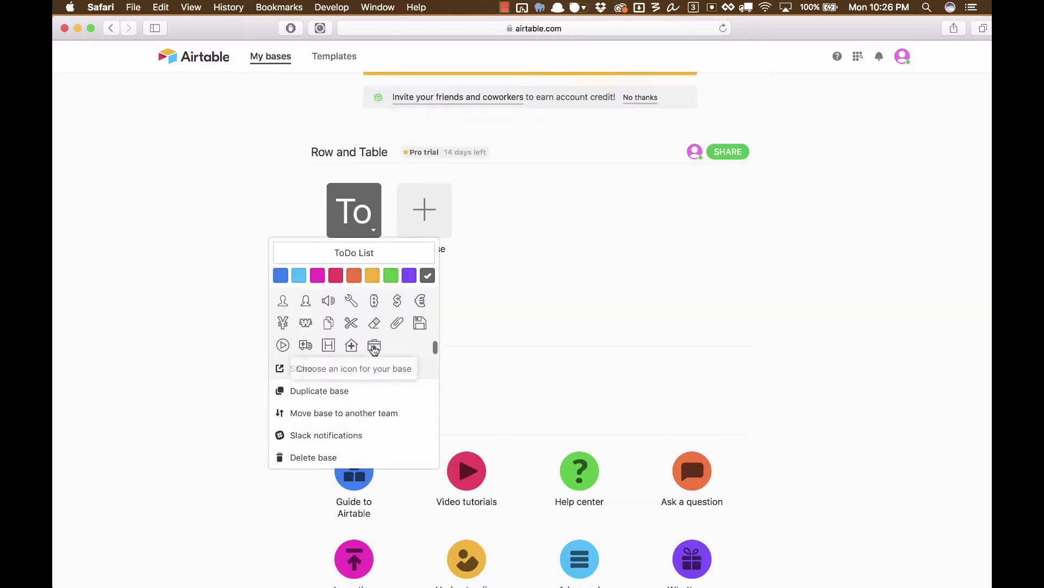
scroll(369, 343, up, 5)
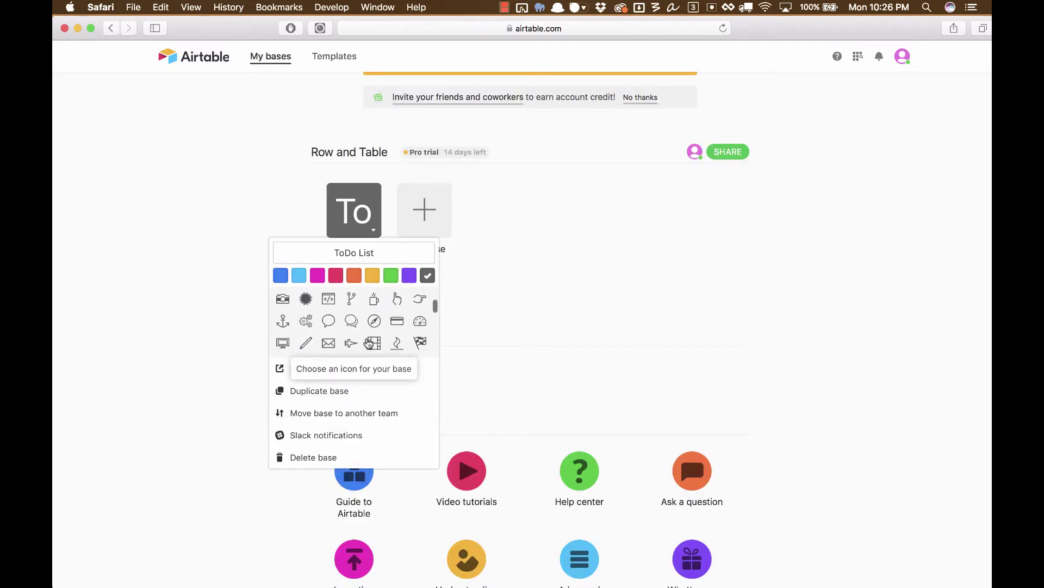
scroll(369, 342, up, 3)
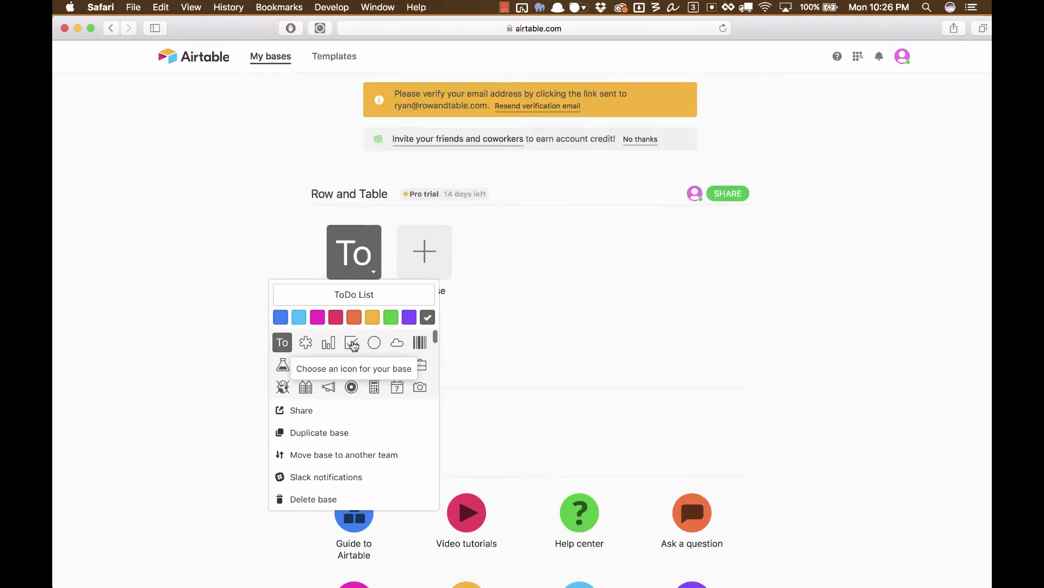
click(352, 343)
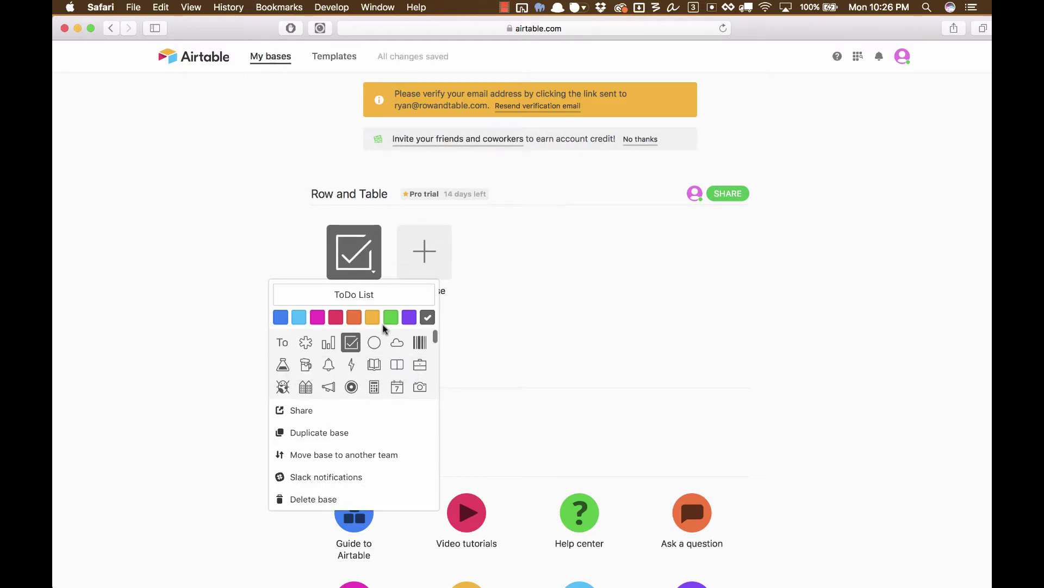
click(523, 332)
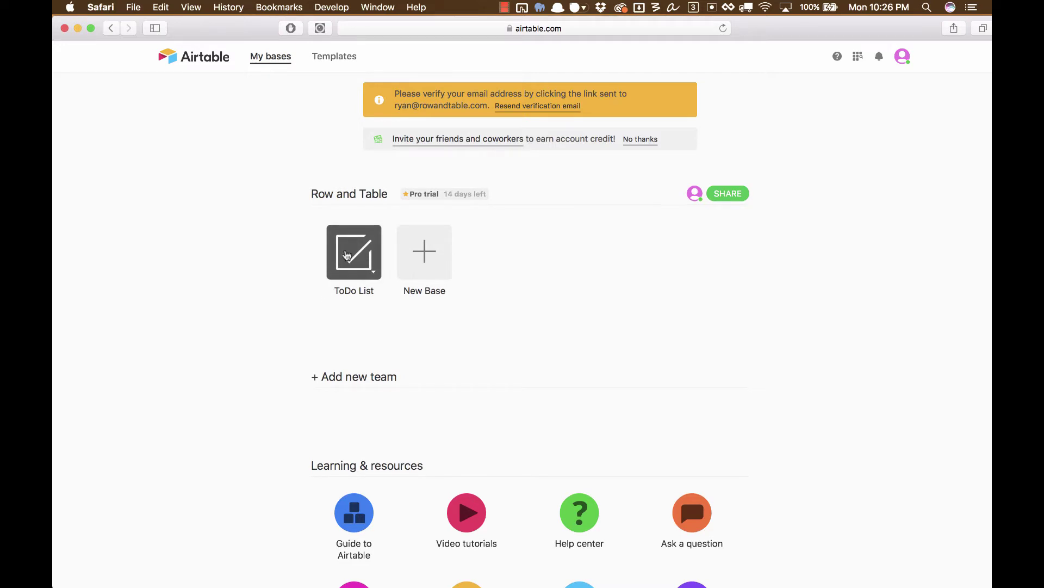
Open the ToDo List base and dismiss the record-expansion and field-customization tips
click(348, 253)
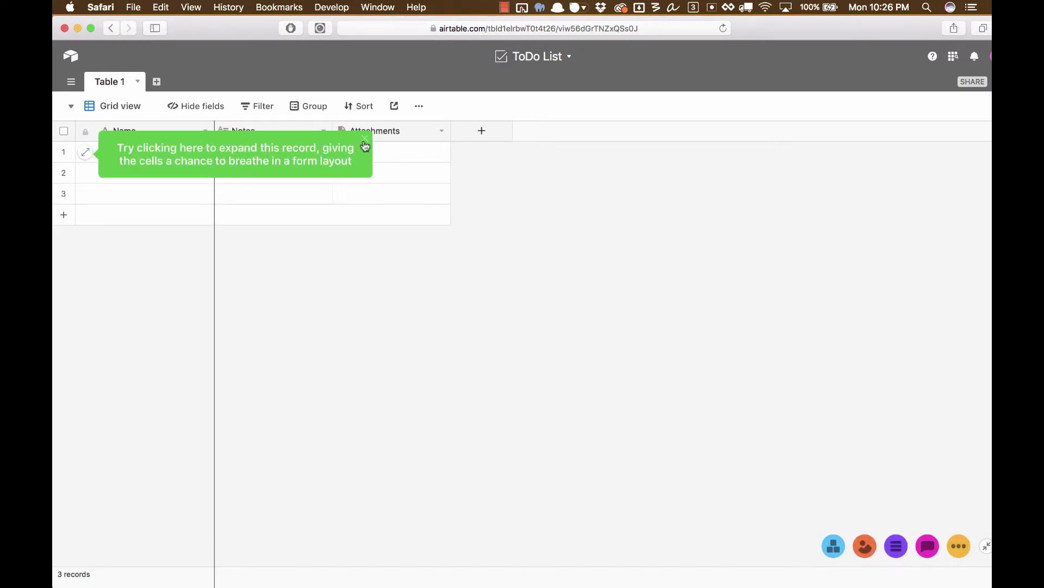
click(365, 138)
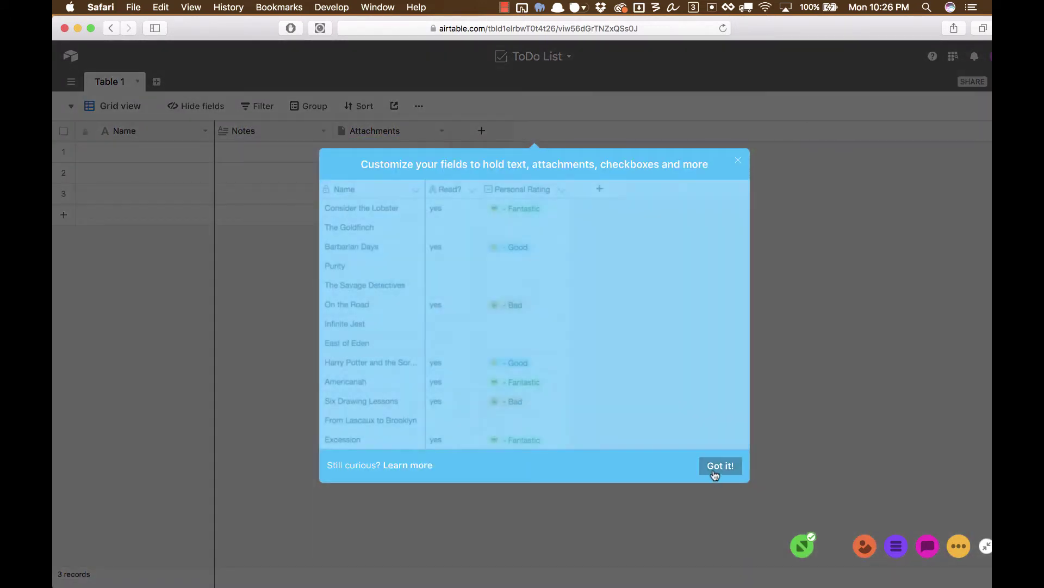
click(716, 469)
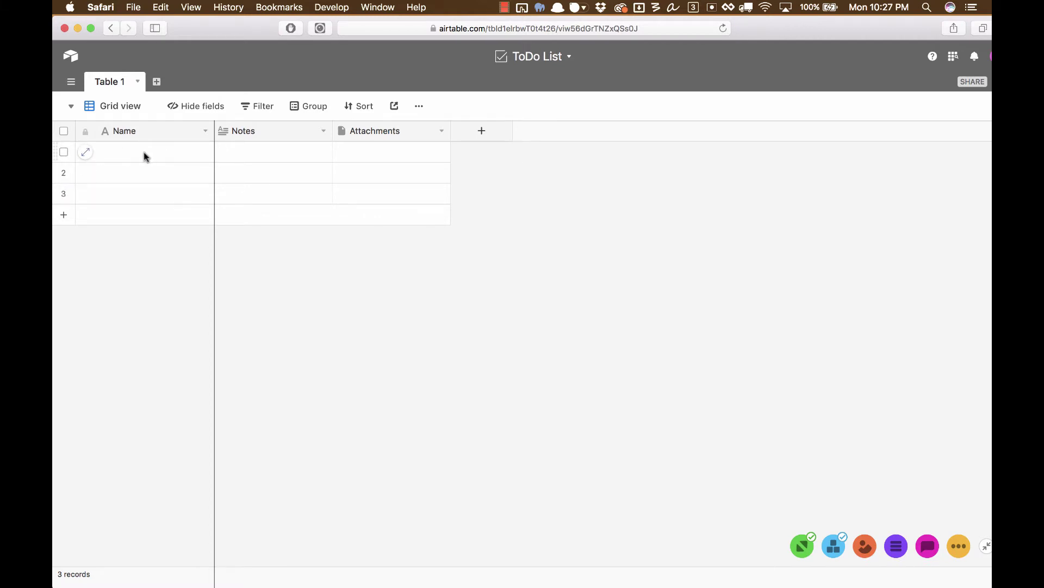
Rename the Table 1 tab to 'ToDos' from its dropdown menu
click(138, 82)
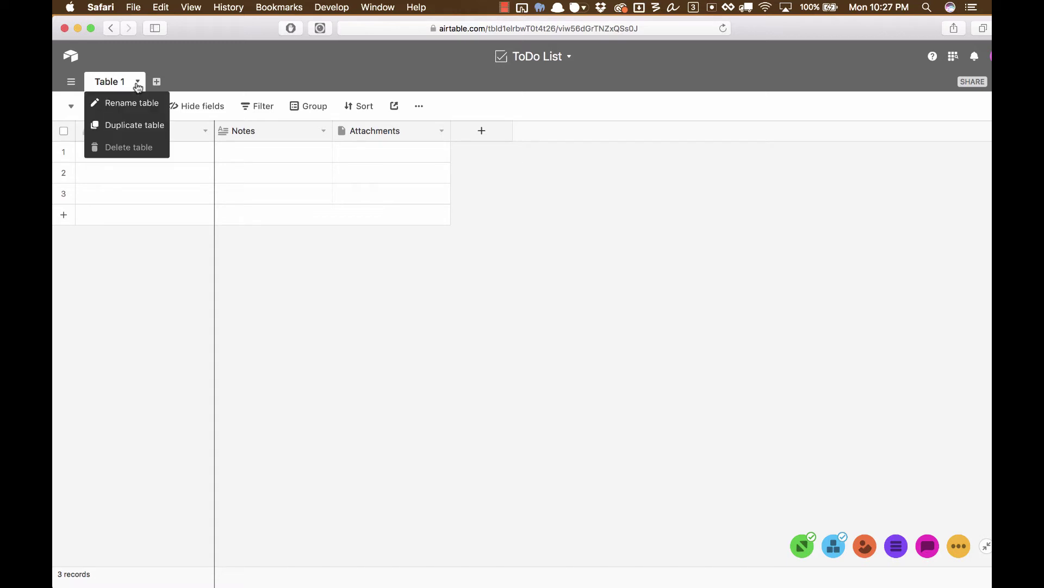
click(133, 103)
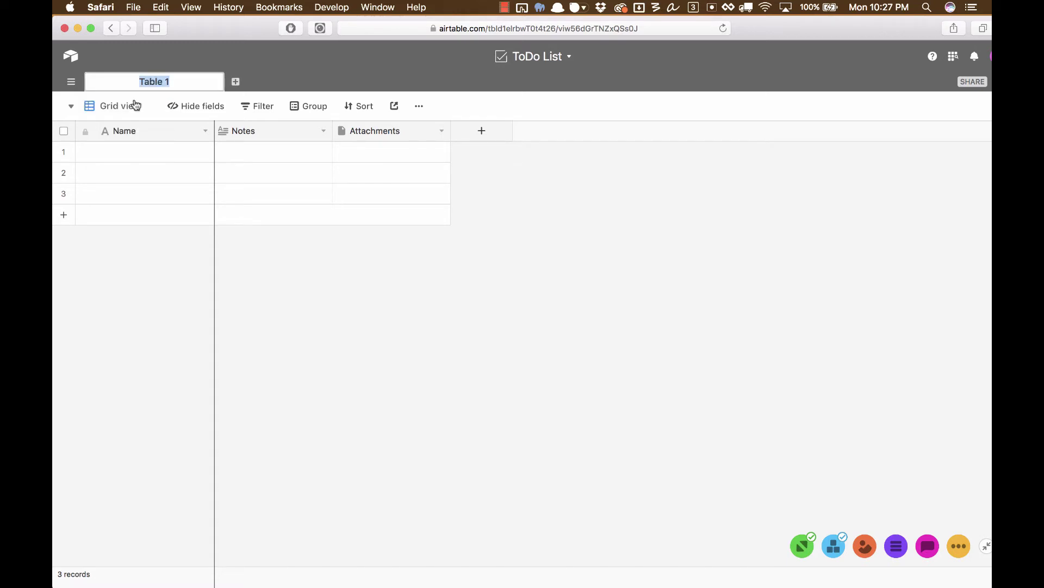
text(ToDos)
key(Return)
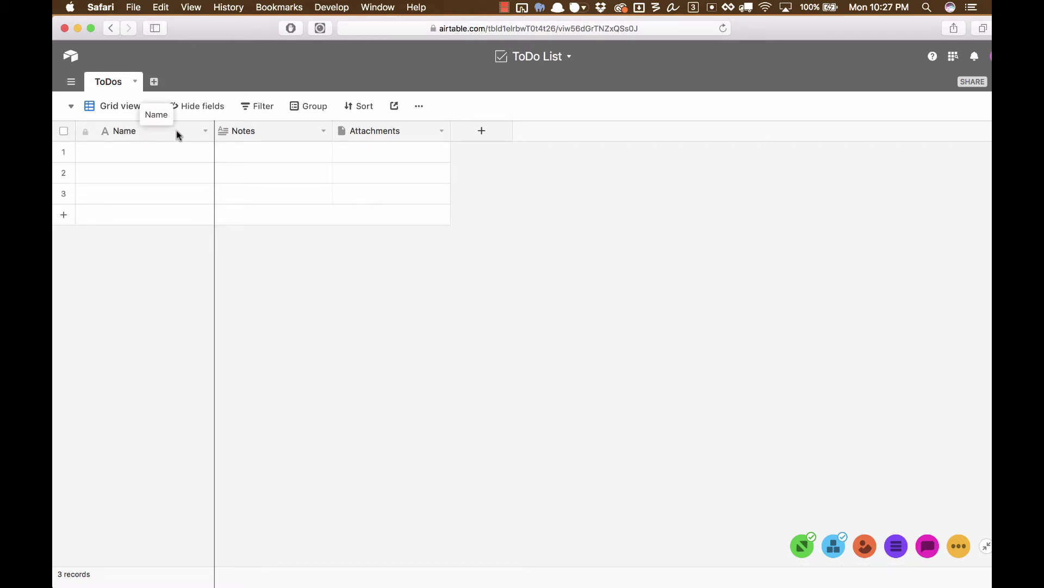
Convert the Name field into a Date-type field named 'Date' that includes a time
click(206, 132)
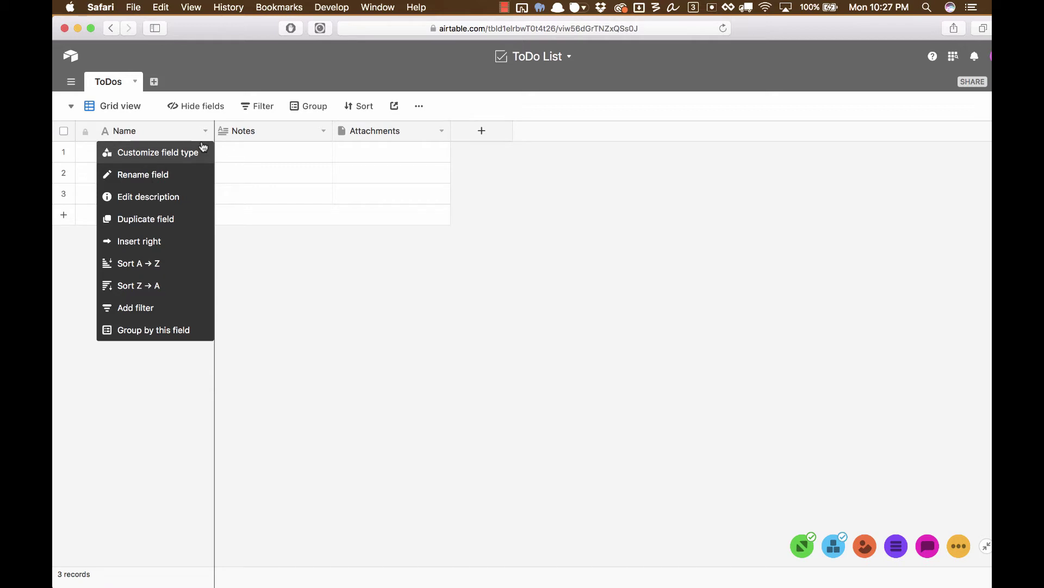
click(169, 156)
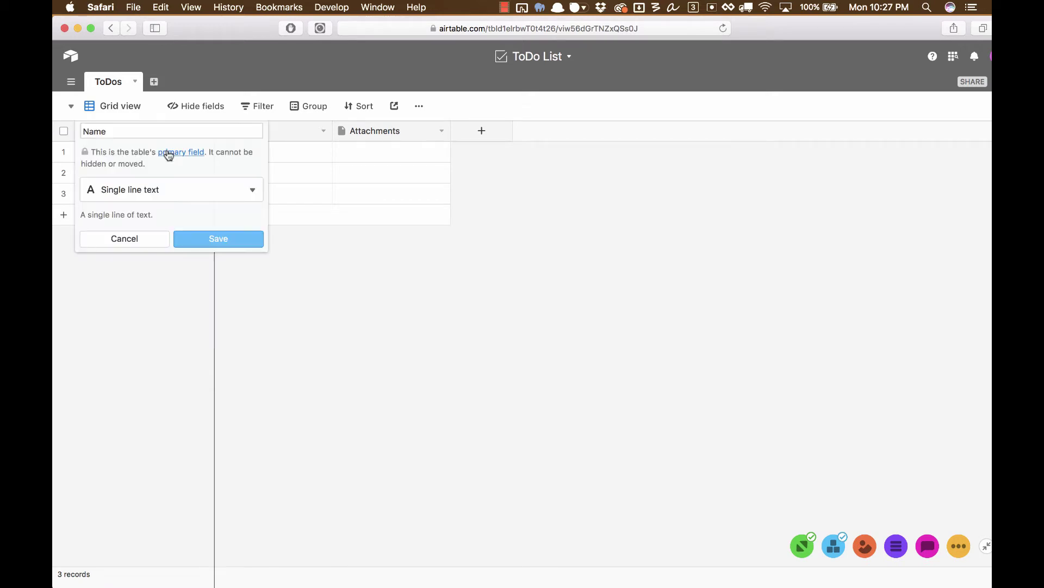
double_click(142, 131)
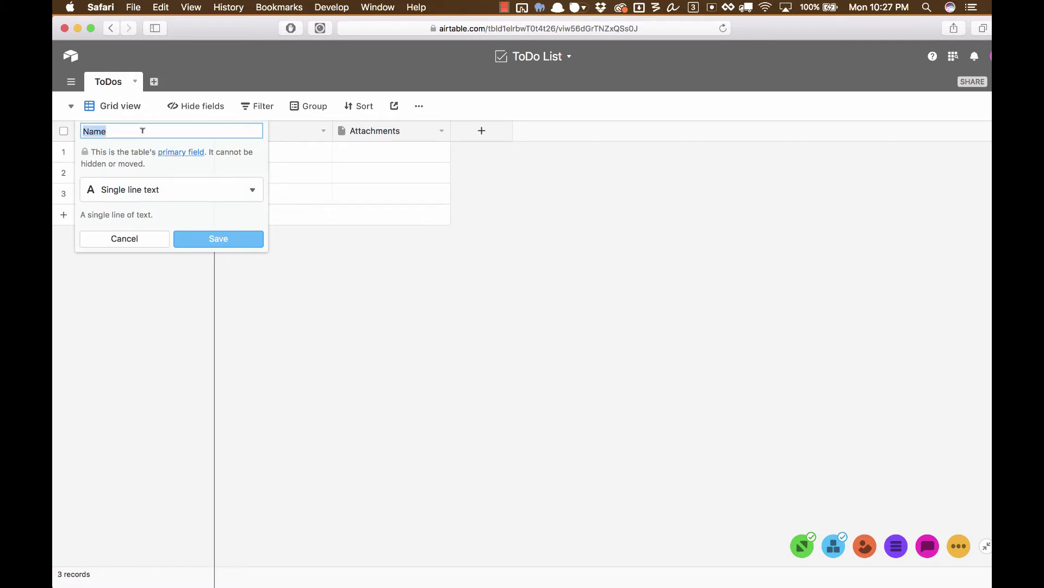
text(Da)
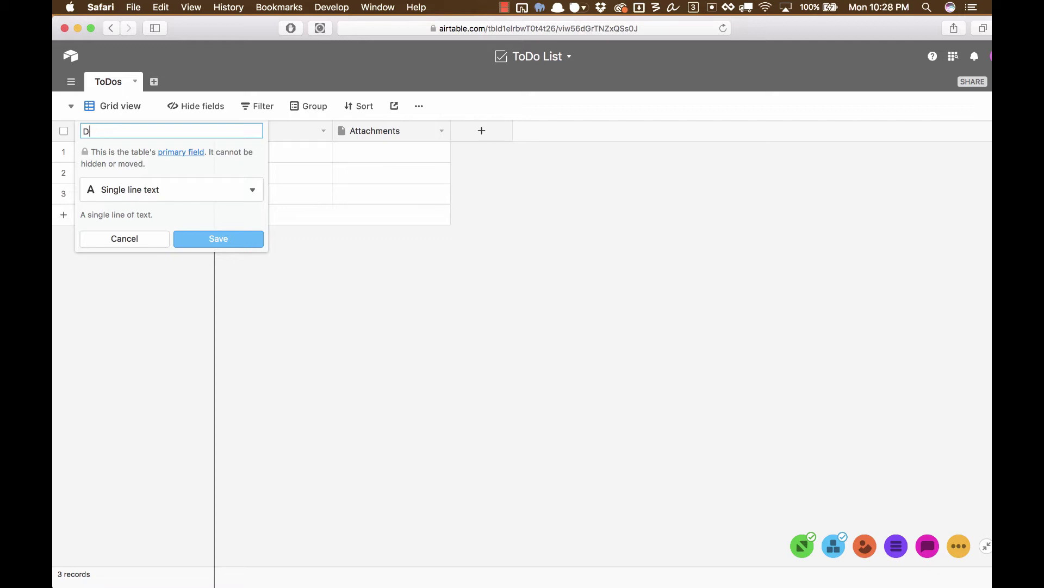
text(ate)
click(192, 194)
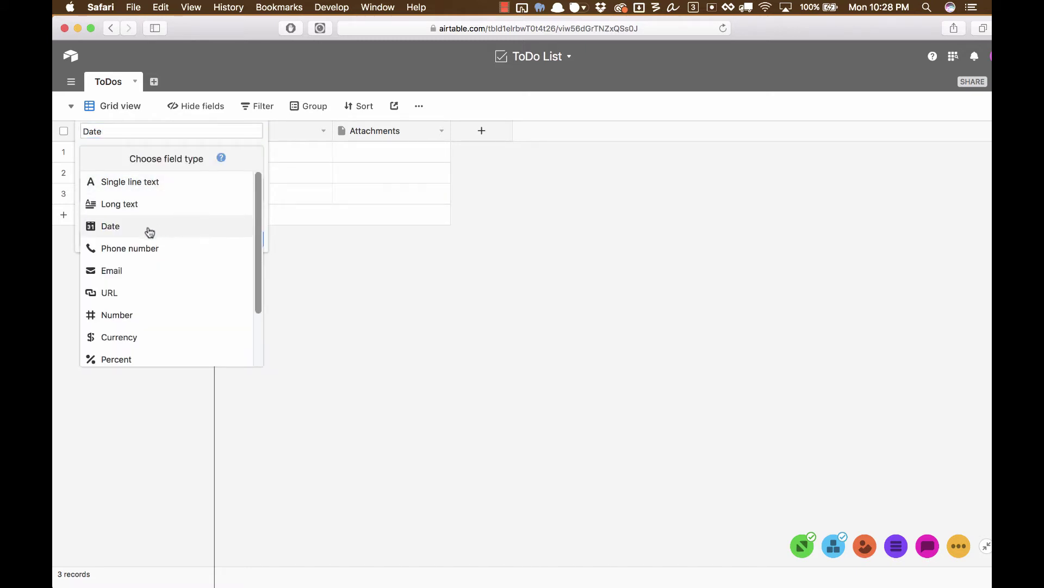
scroll(156, 272, down, 3)
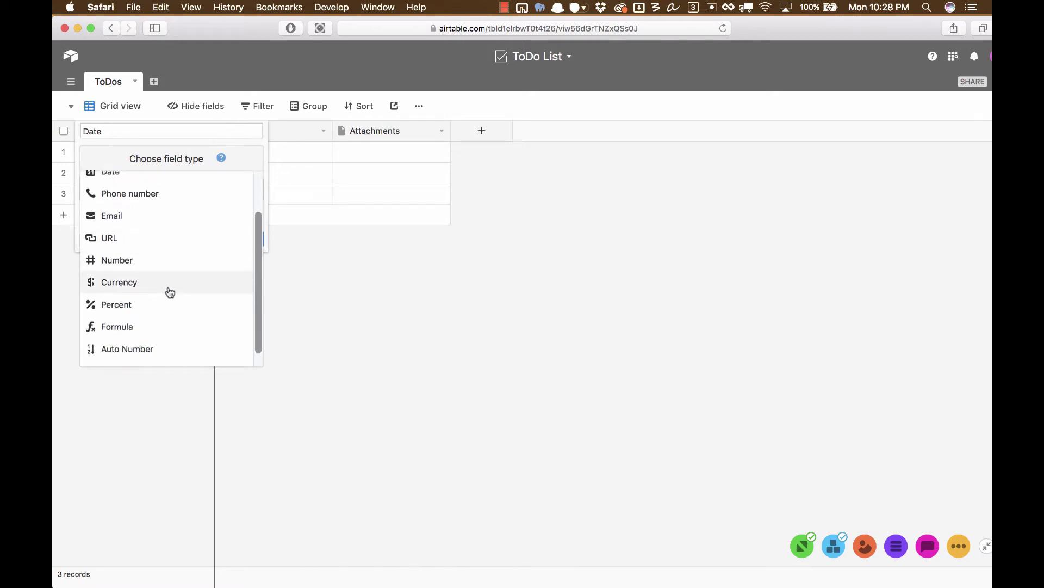
scroll(168, 292, up, 3)
click(127, 227)
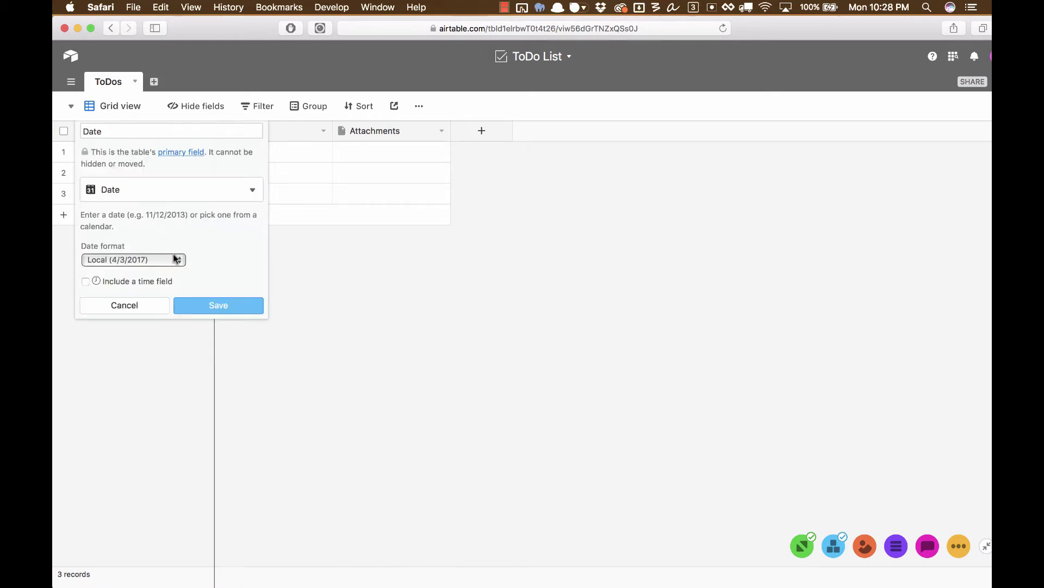
click(85, 281)
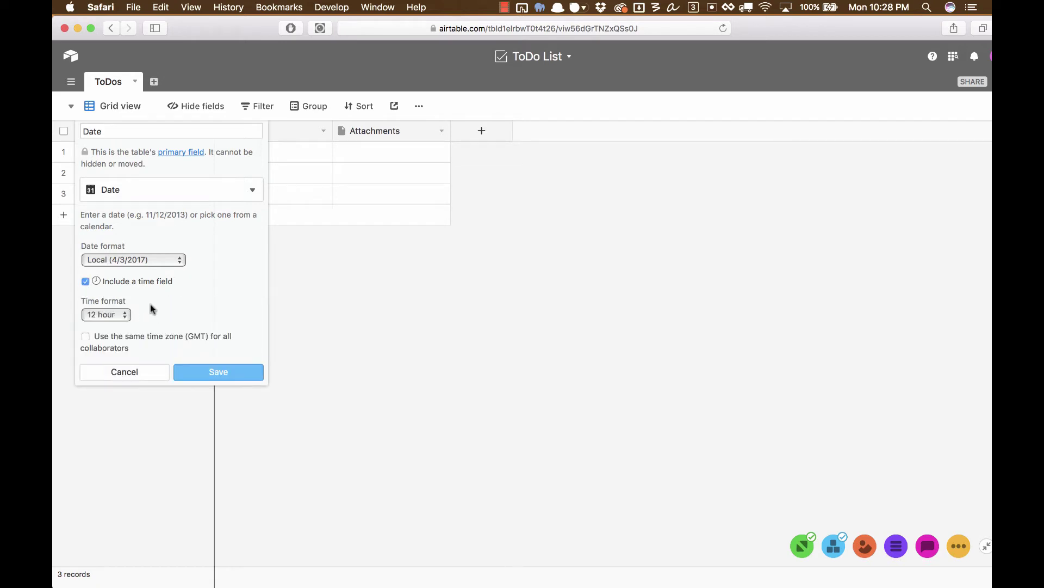
click(210, 376)
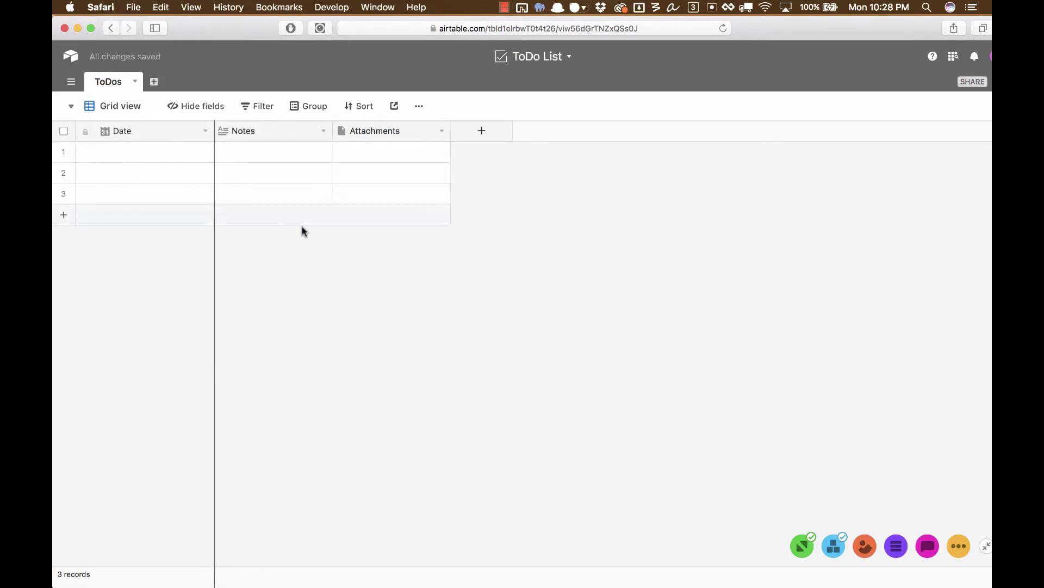
Insert a single-line text field named 'Task' to the left of Notes
click(324, 132)
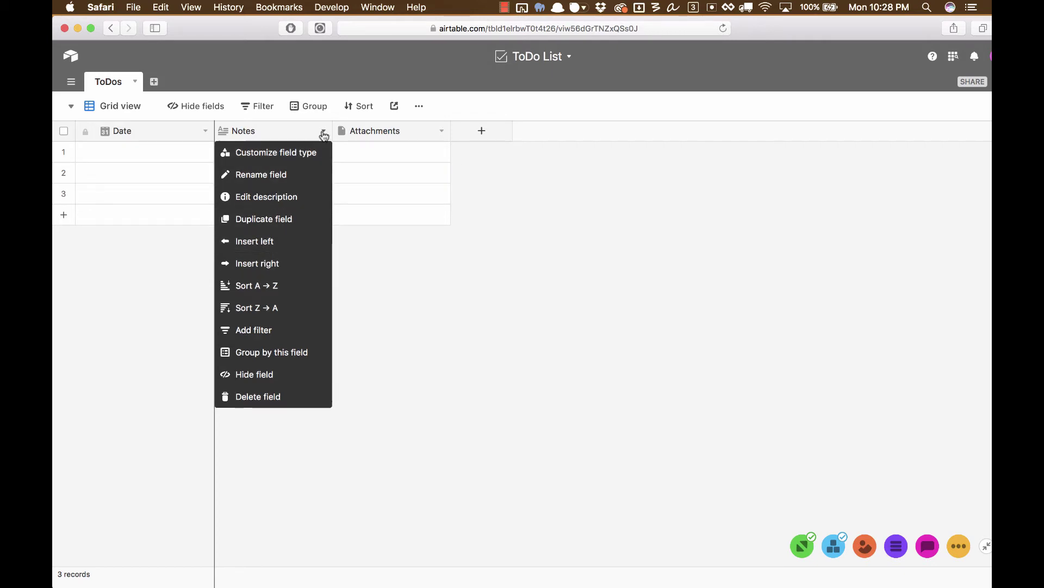
click(282, 243)
text(Task)
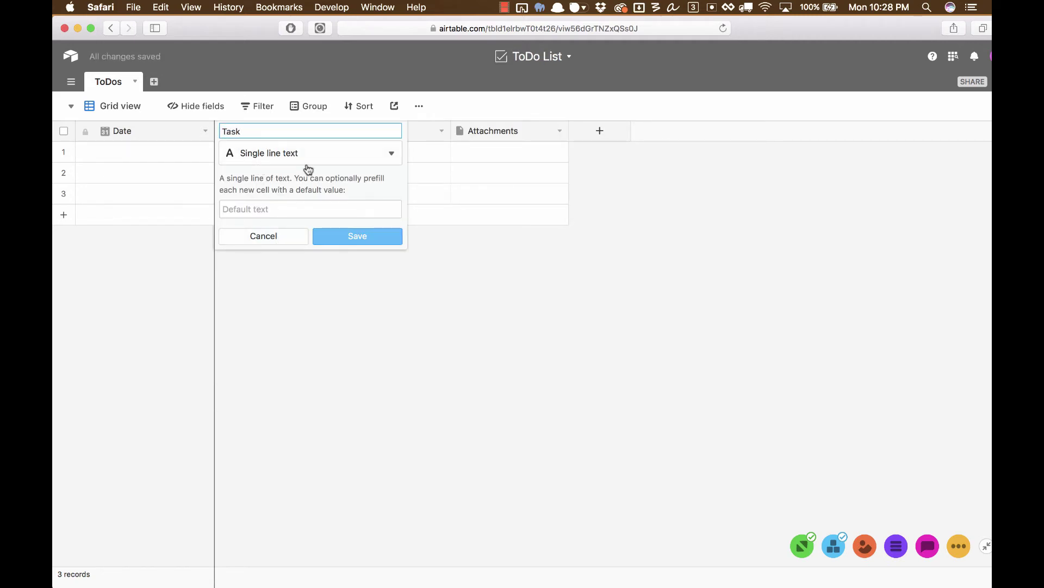
click(355, 239)
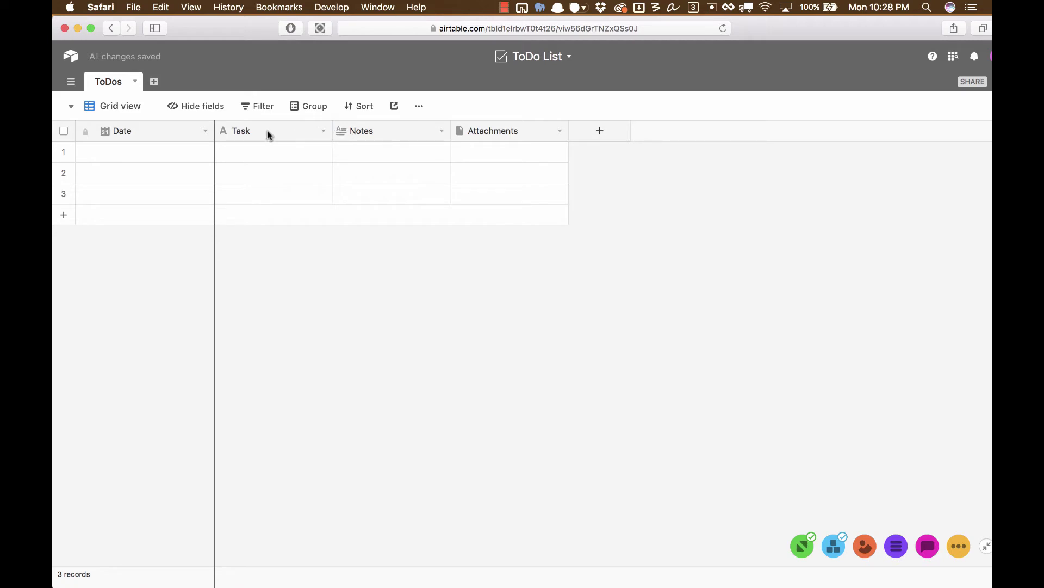
Keep the Notes field as Long text and save its settings
click(442, 133)
click(385, 151)
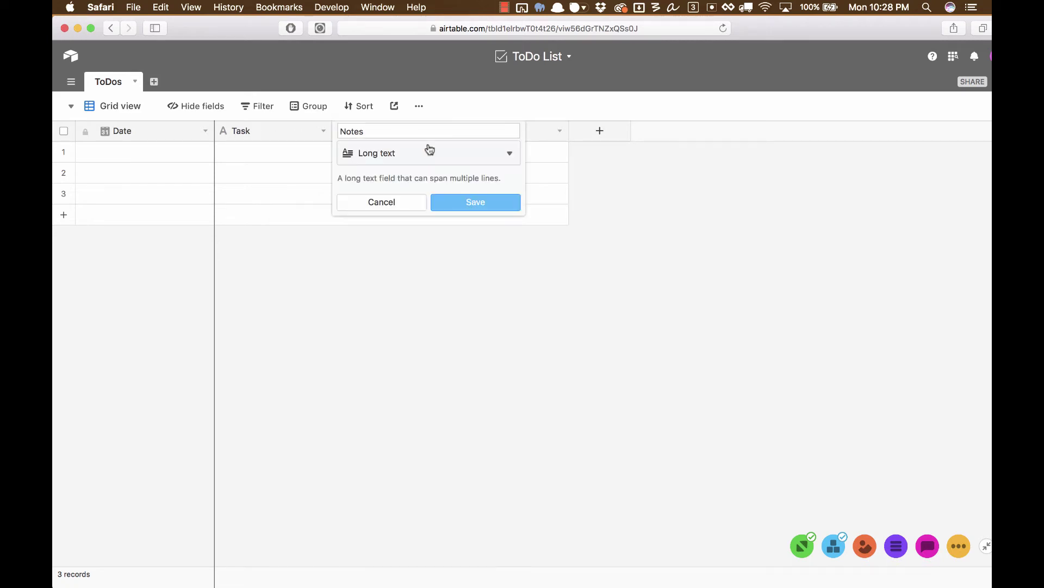
click(472, 204)
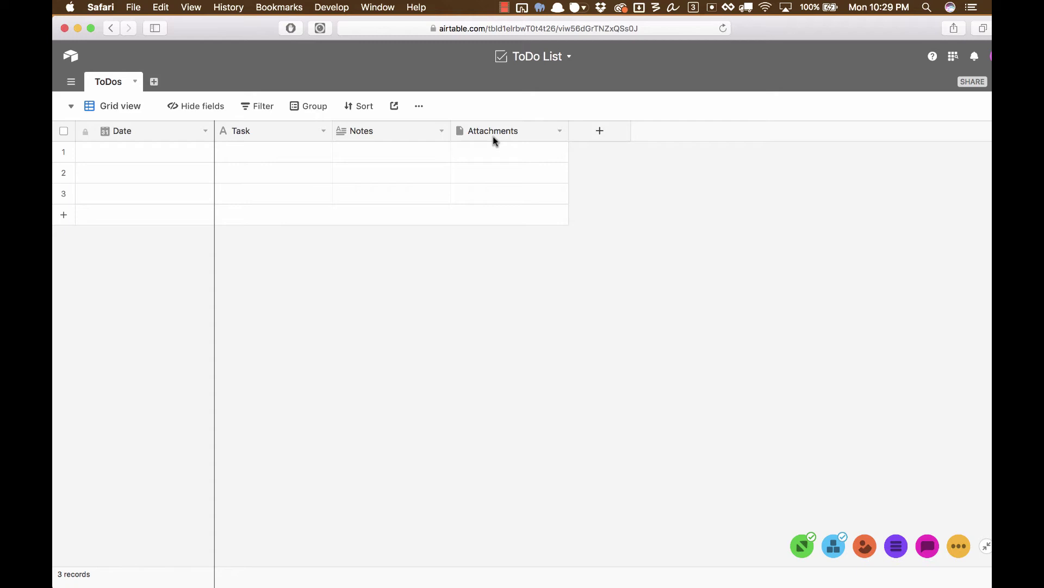
click(616, 134)
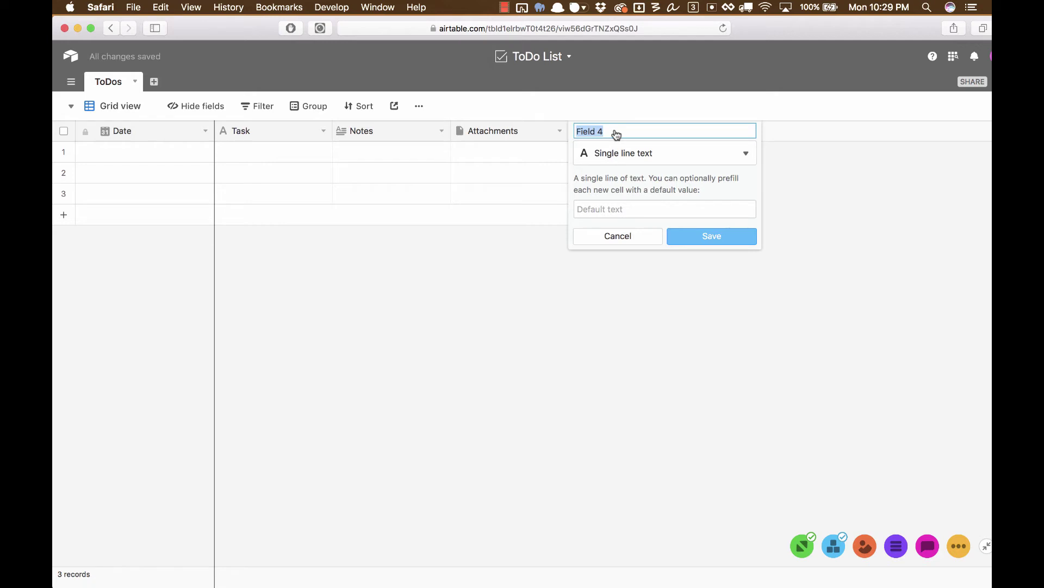
text(Done)
click(634, 157)
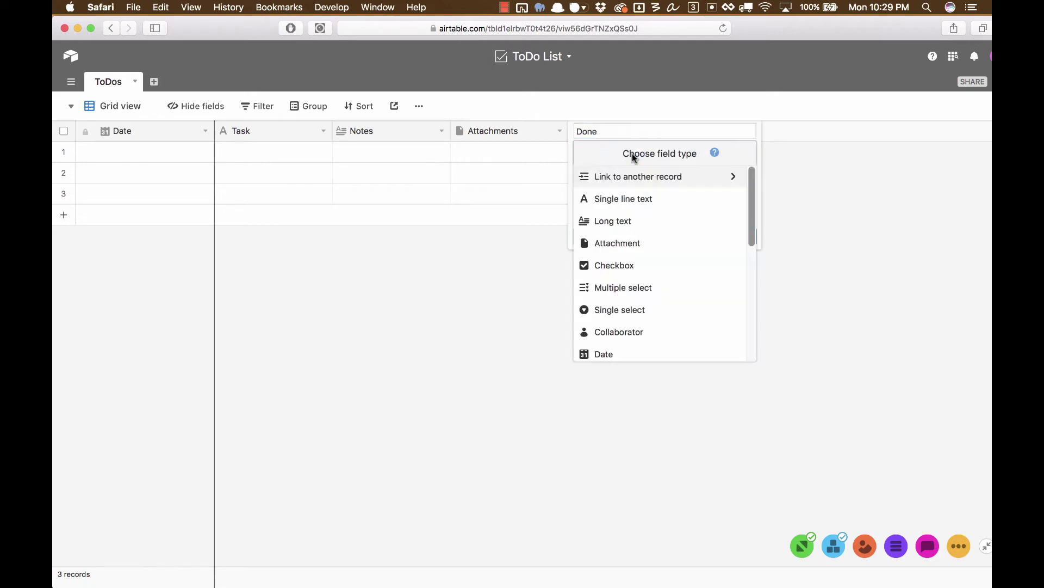
click(659, 274)
click(710, 215)
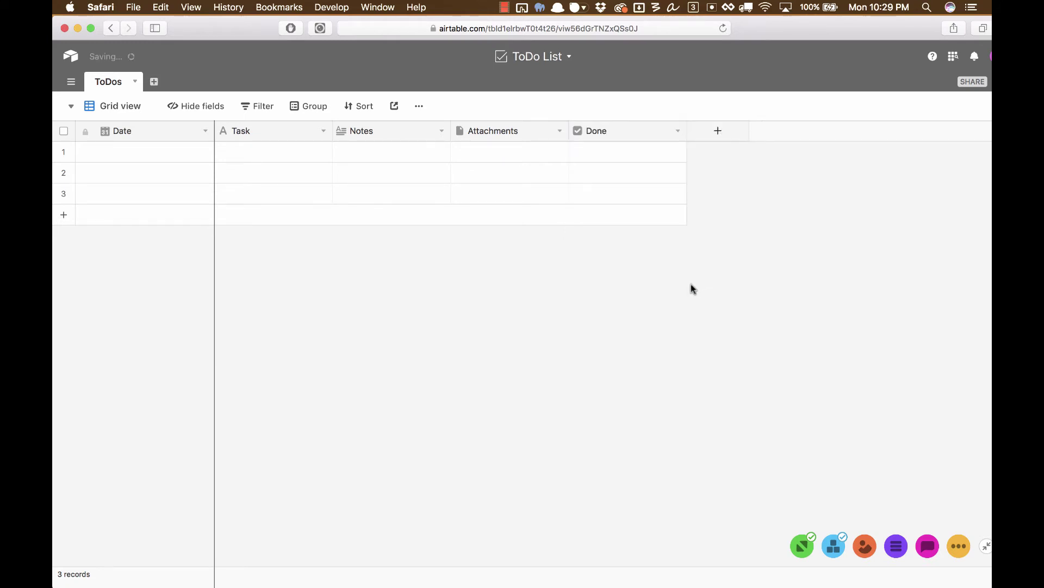
click(629, 156)
click(626, 153)
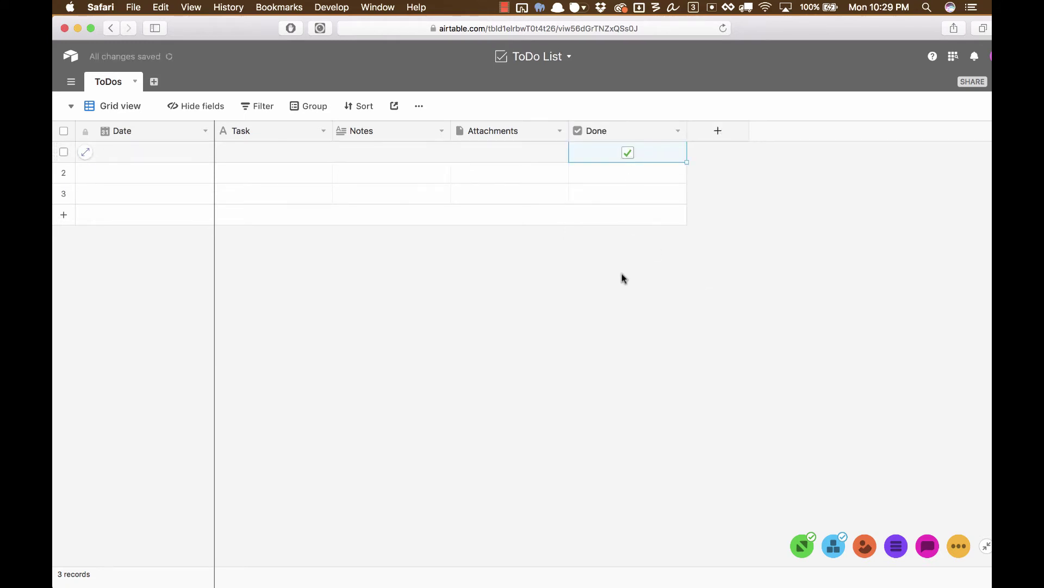
click(627, 154)
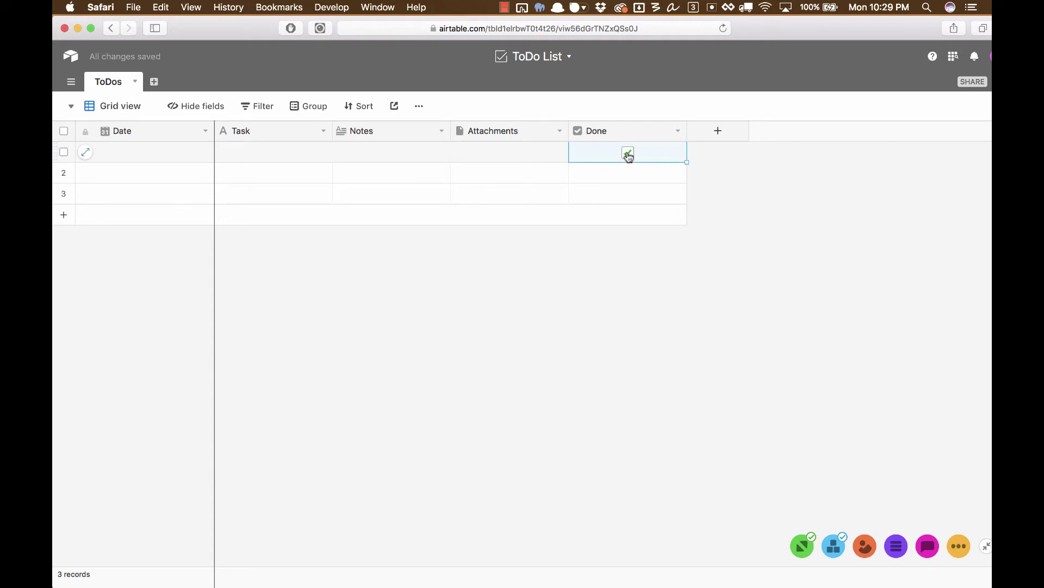
click(673, 136)
click(663, 397)
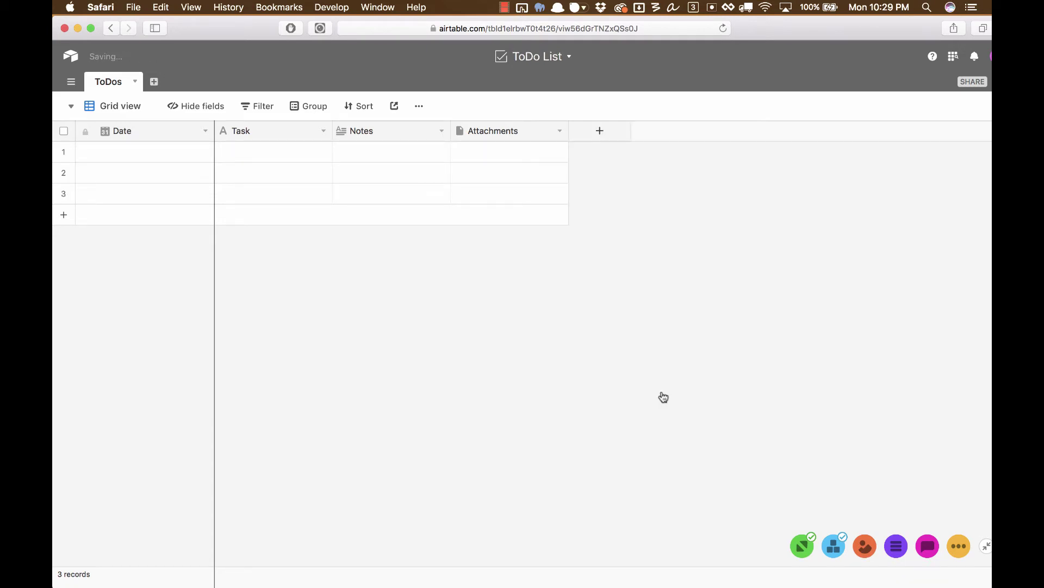
Add a new field named 'Status' with the Single select type
click(599, 134)
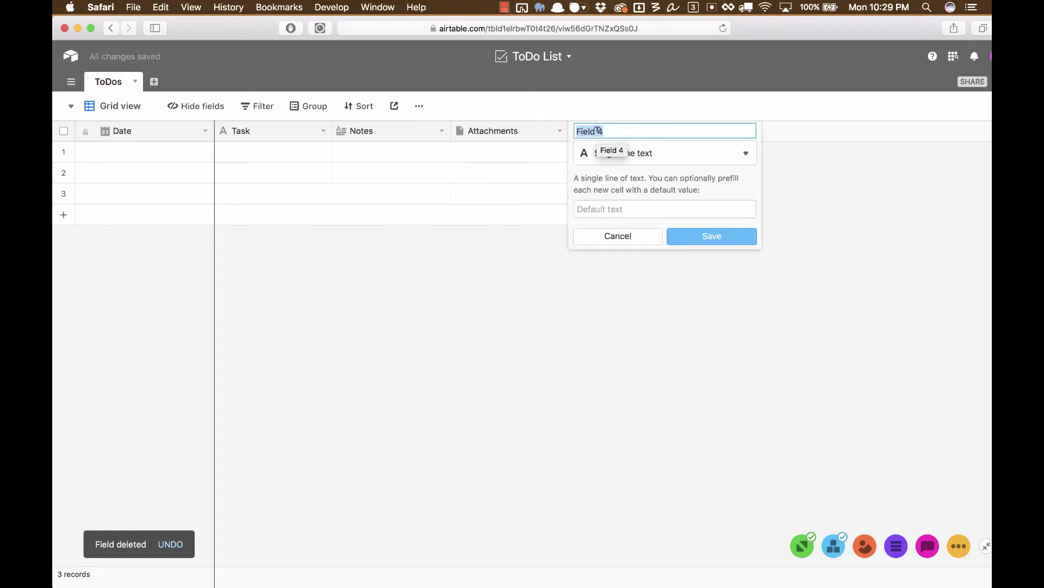
text(Status)
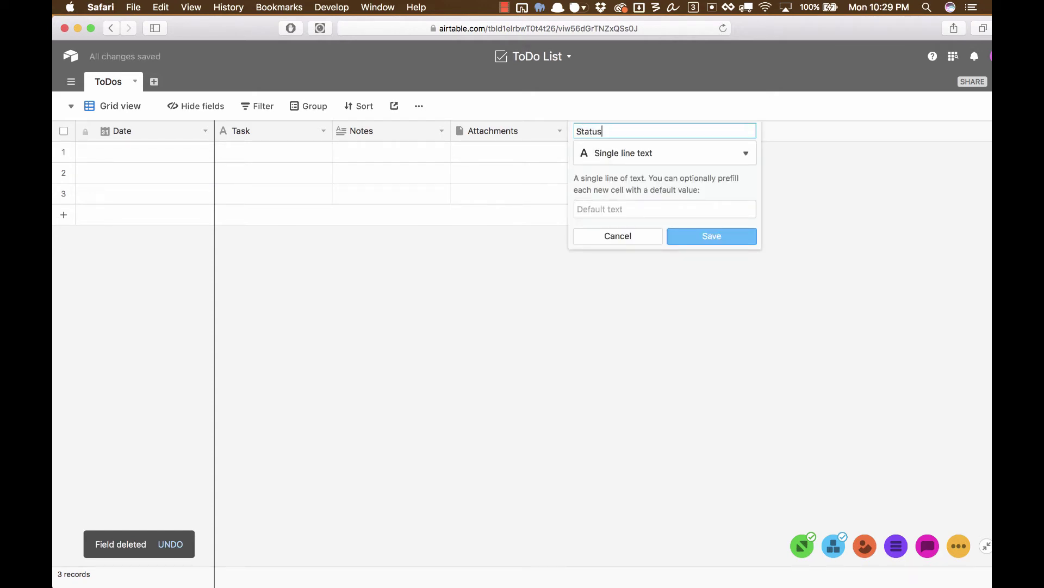
click(601, 155)
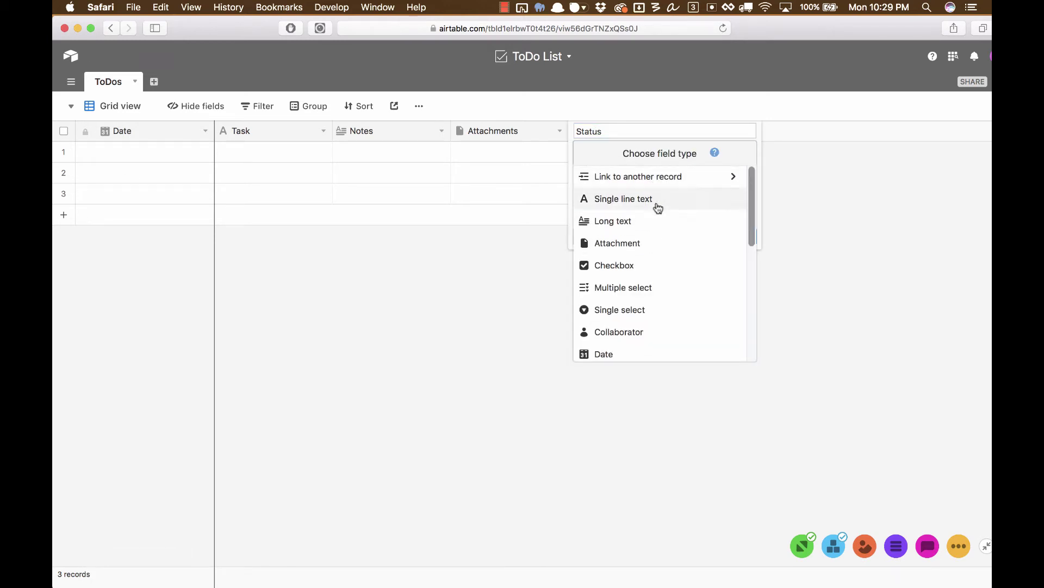
click(626, 311)
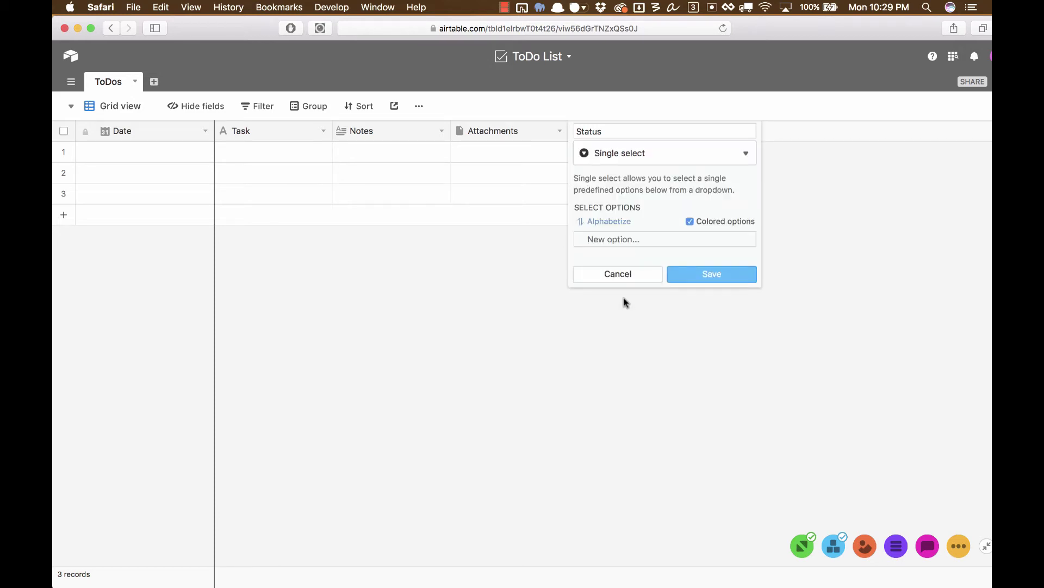
Give Status the options Not Started Yet, In Progress, Waiting On.... and Done, and save
click(633, 238)
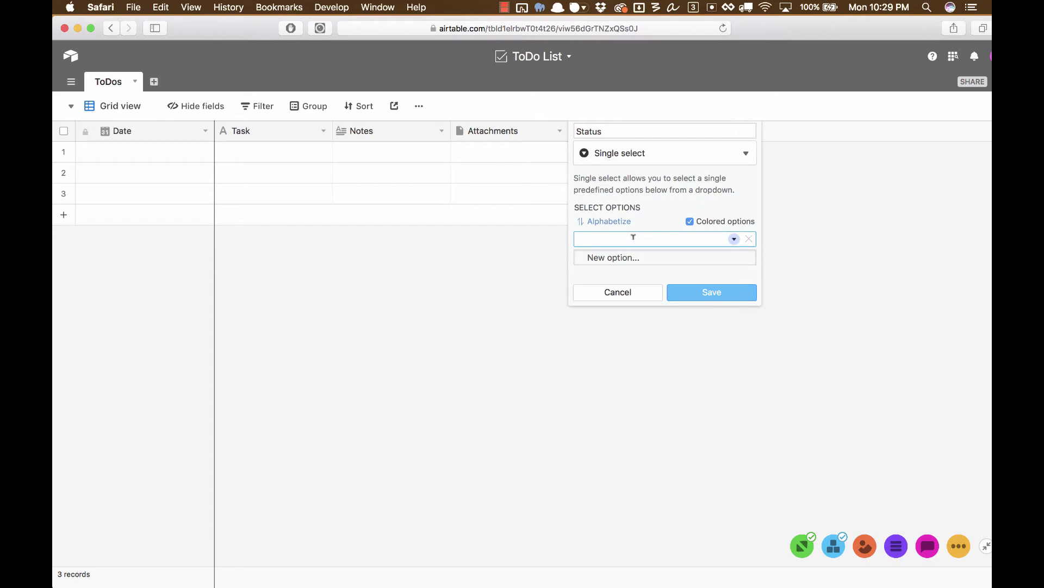
text(Not Started Yet)
click(636, 257)
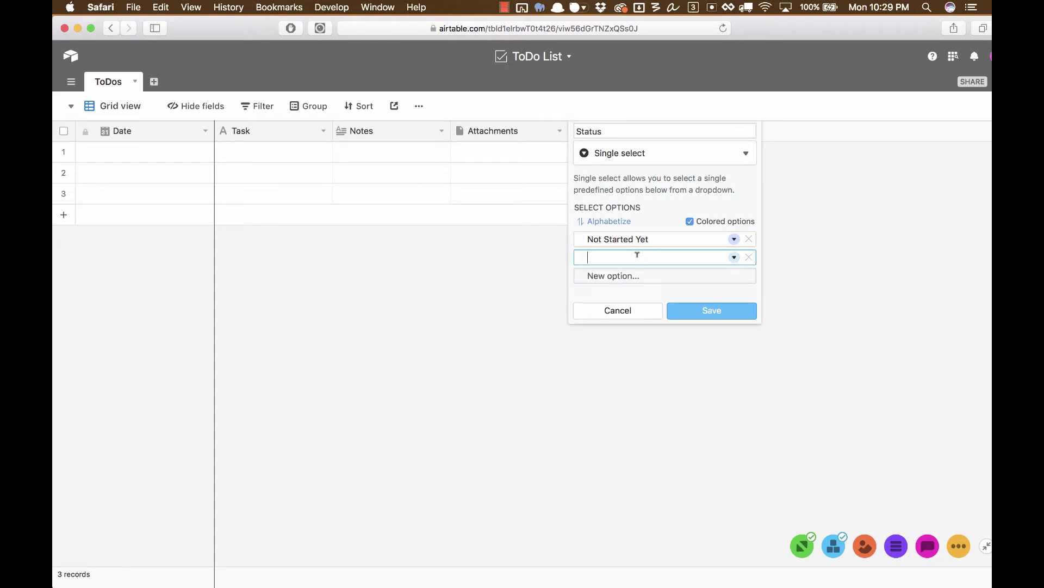
text(In Progress)
click(633, 275)
text(Waiting On....)
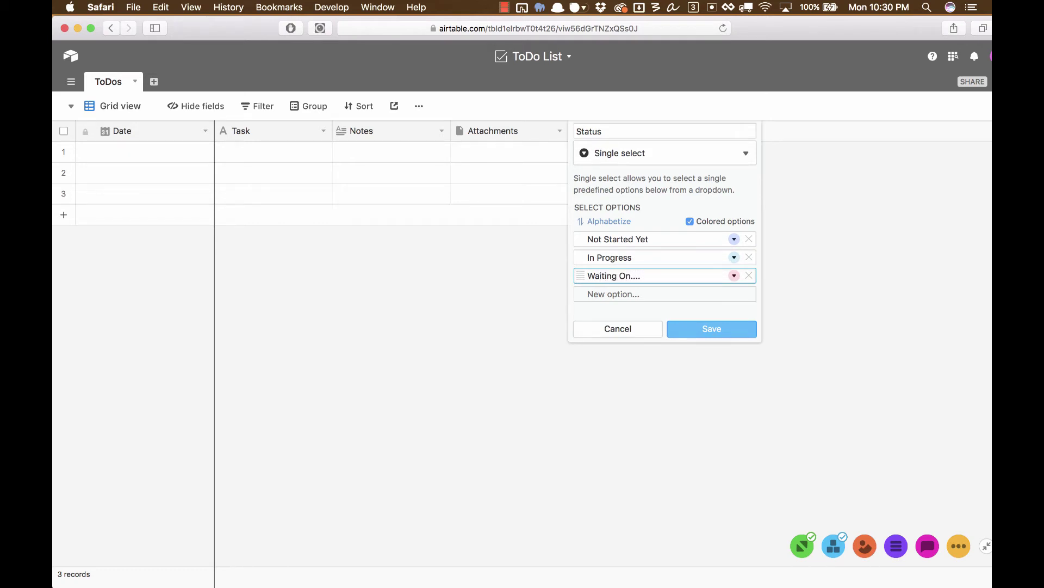
click(648, 294)
text(Done)
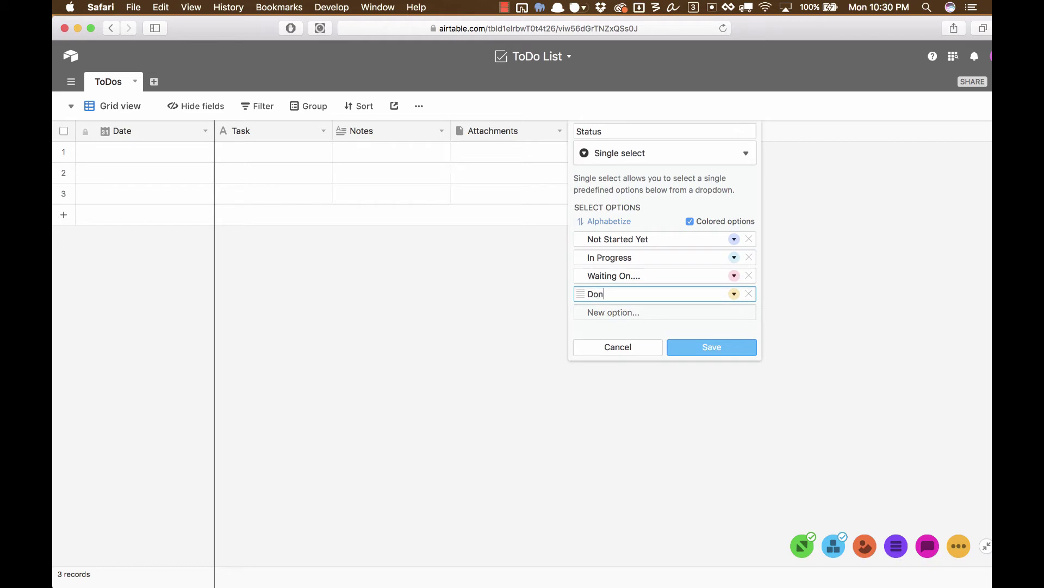
click(710, 354)
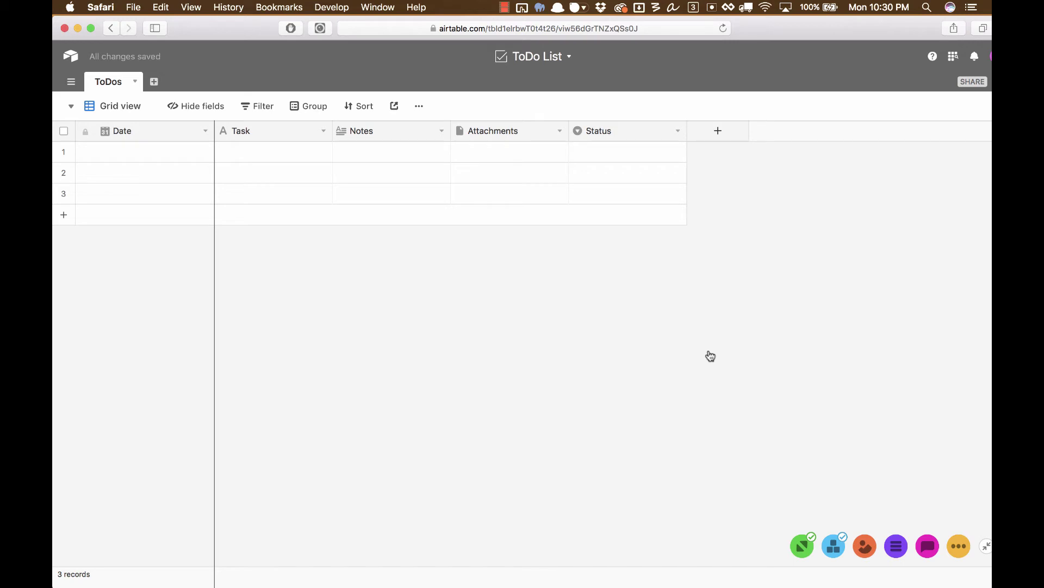
Add a Collaborator-type field named 'Collaborators'
click(719, 132)
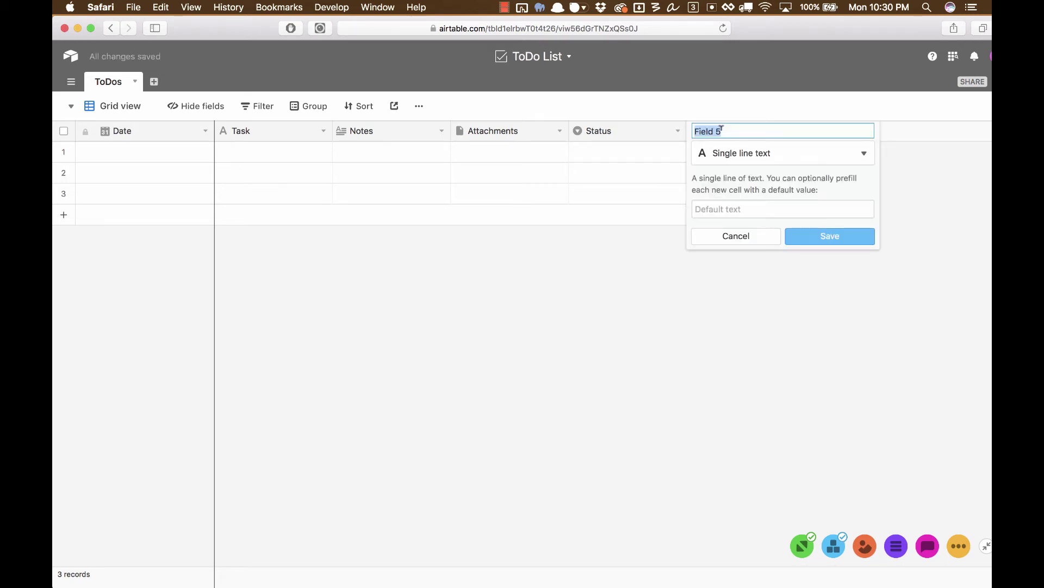
text(Collaborators)
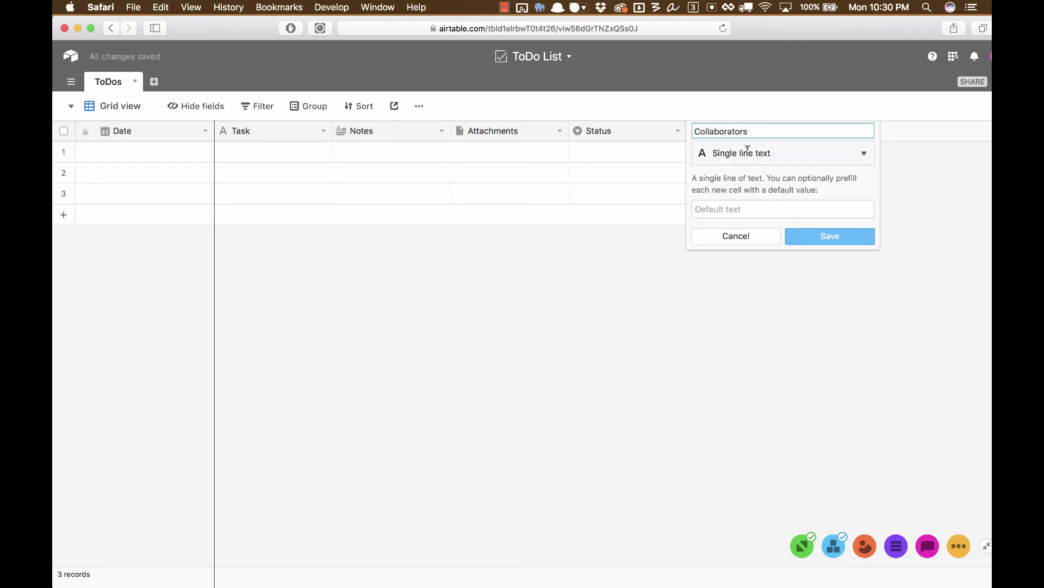
click(742, 153)
click(779, 329)
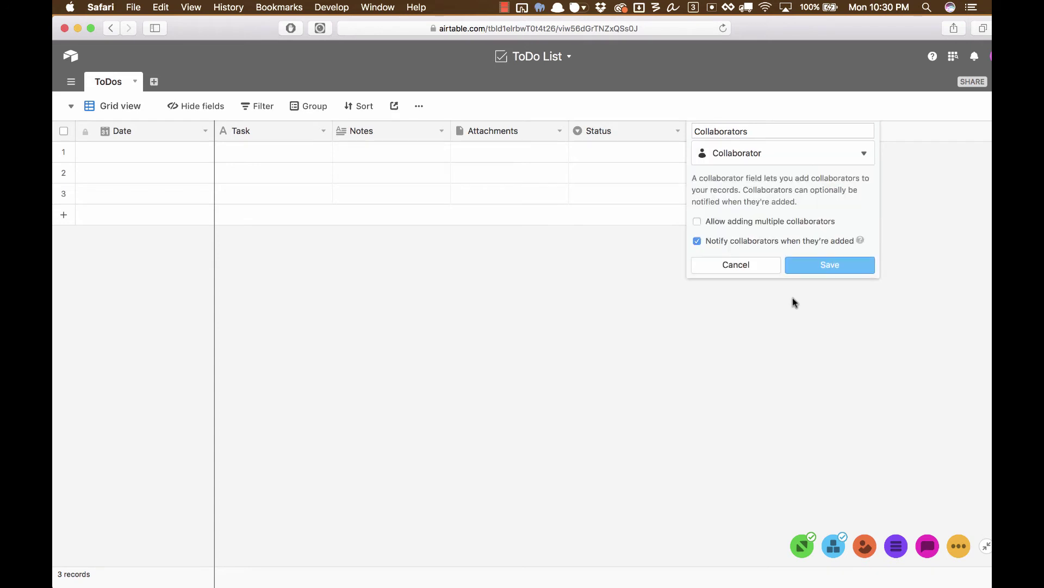
click(829, 267)
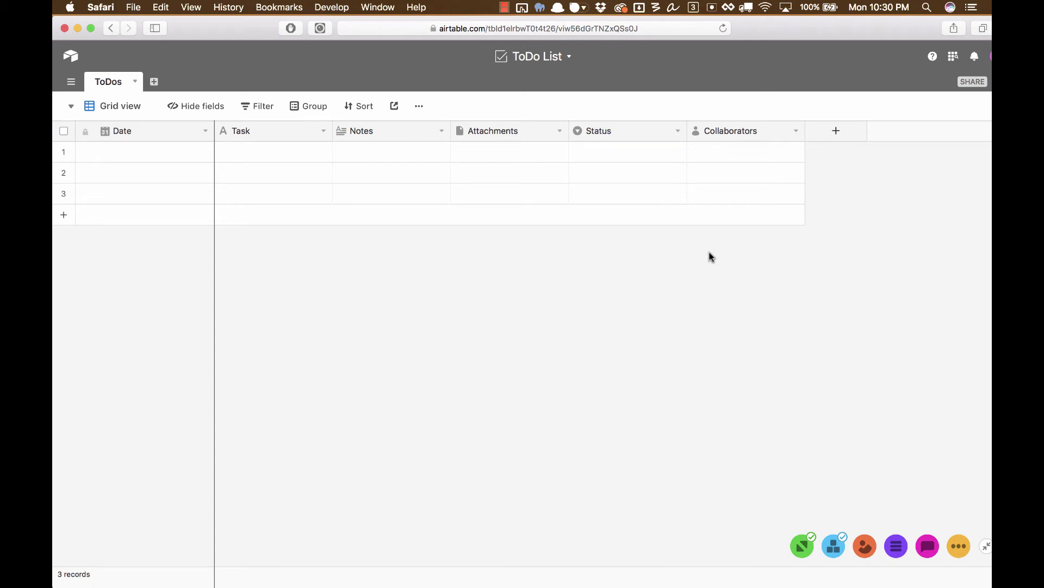
Add a plain-text field named 'Project' after Collaborators
click(836, 132)
text(Project)
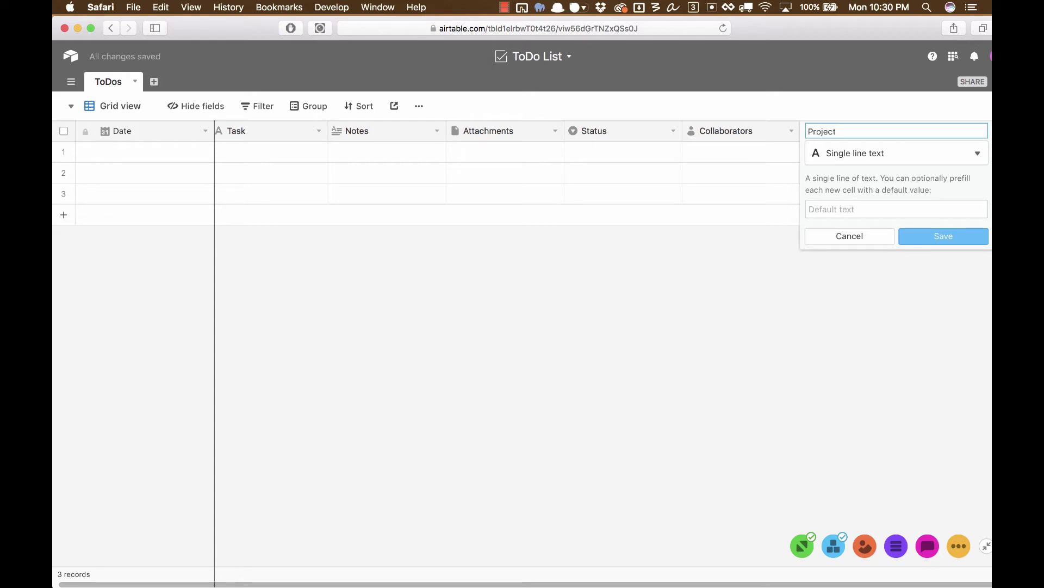
key(Return)
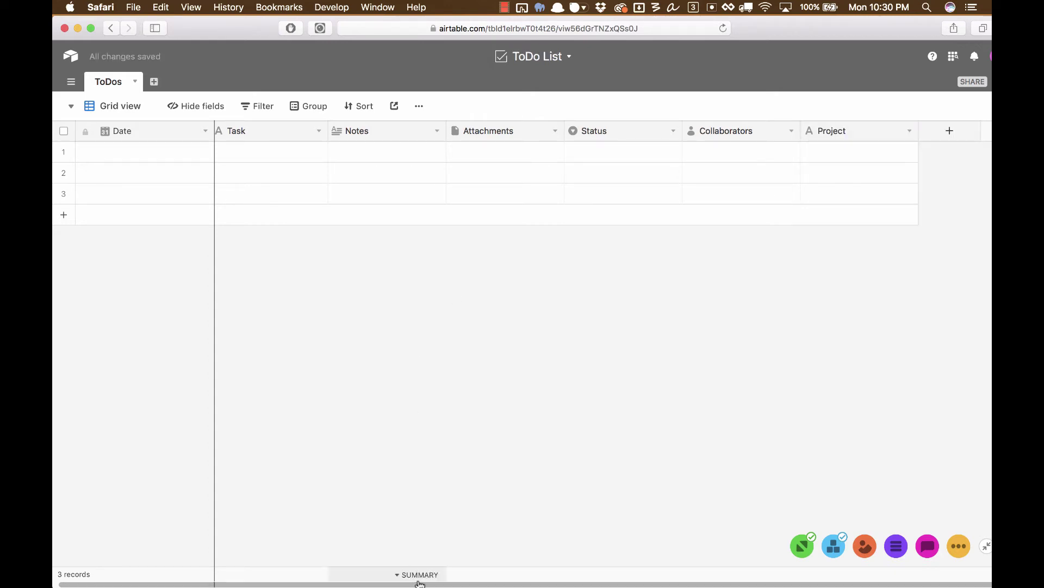
drag(418, 584, 390, 583)
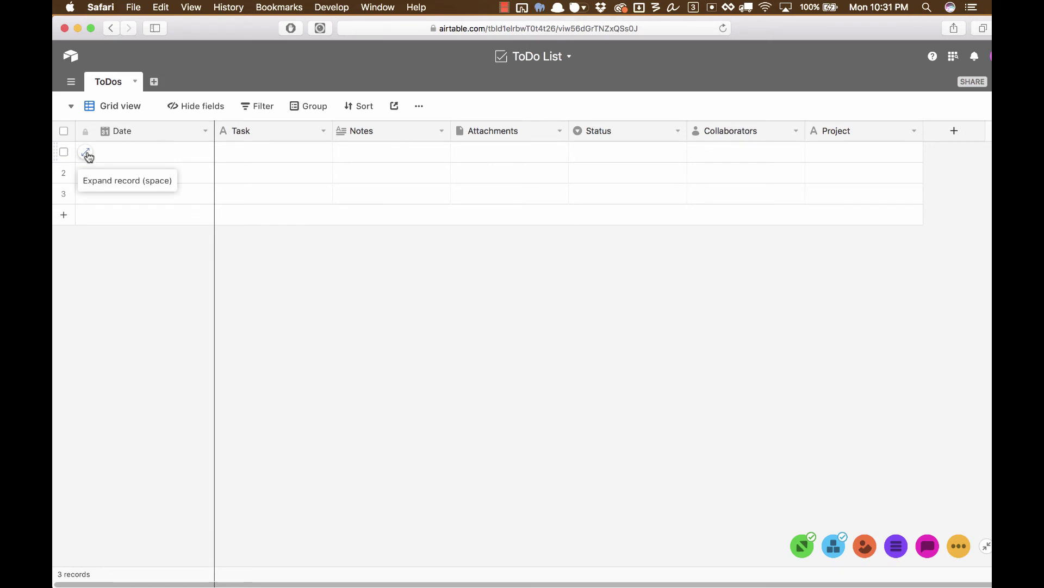
Expand record 1, set its date to today and enter the task 'Edit Airtable Video'
click(87, 153)
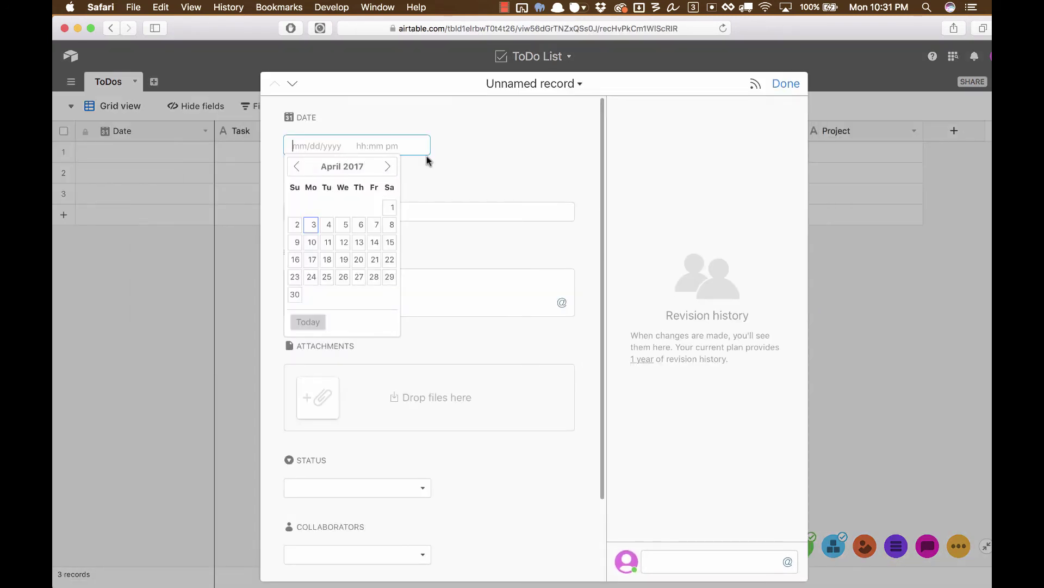
scroll(482, 207, down, 2)
scroll(478, 209, up, 2)
click(308, 322)
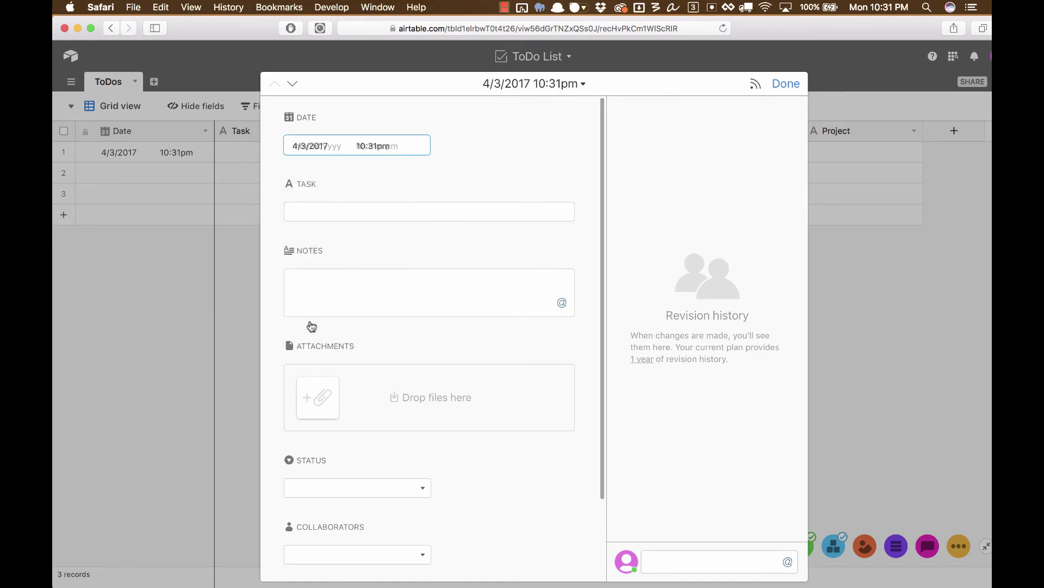
click(402, 209)
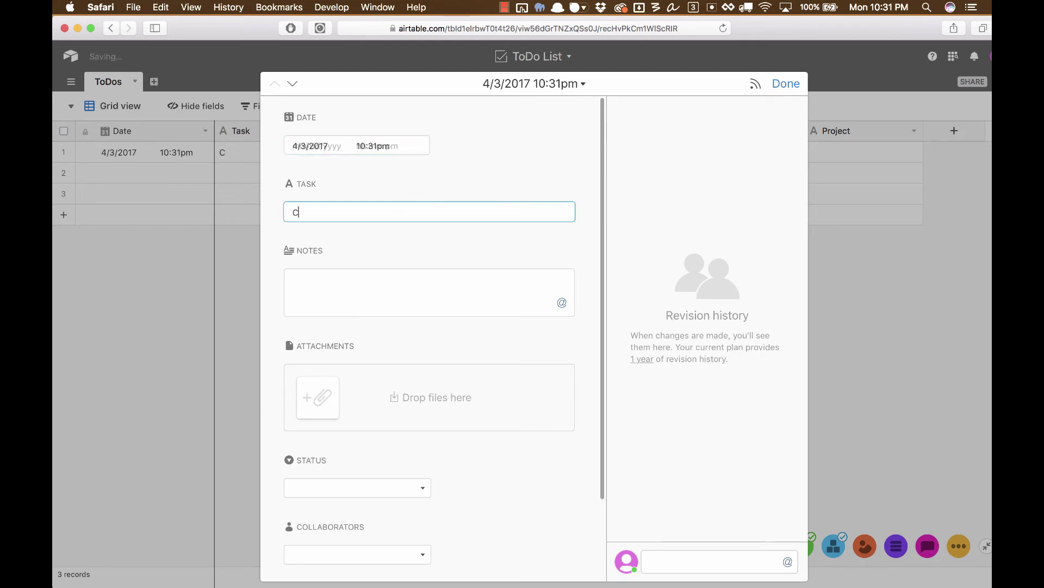
text(Edit Airtable Video)
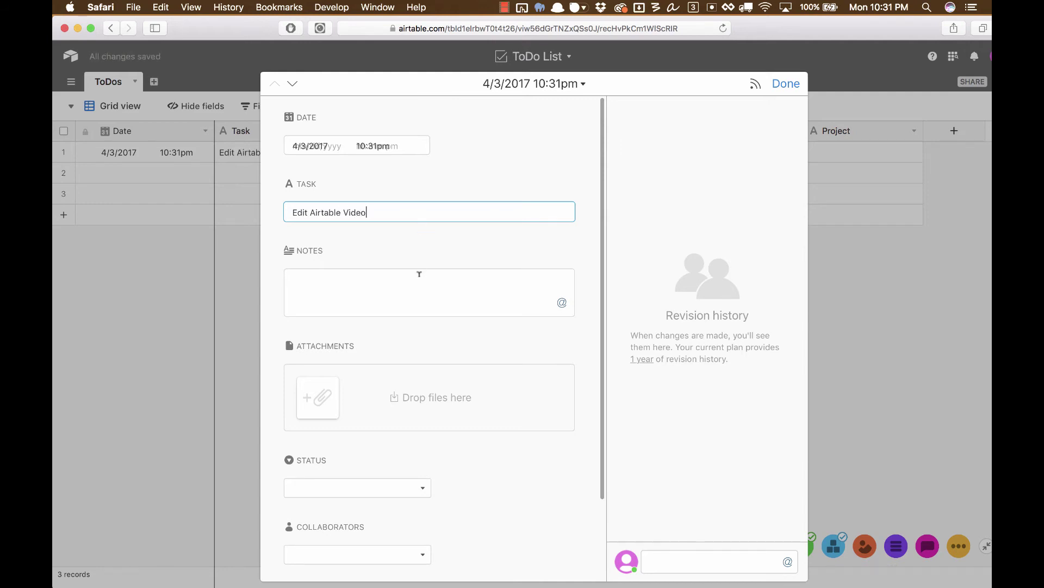
Set the record's Status to In Progress and Project to 'Airtable Videos', then close it
click(420, 273)
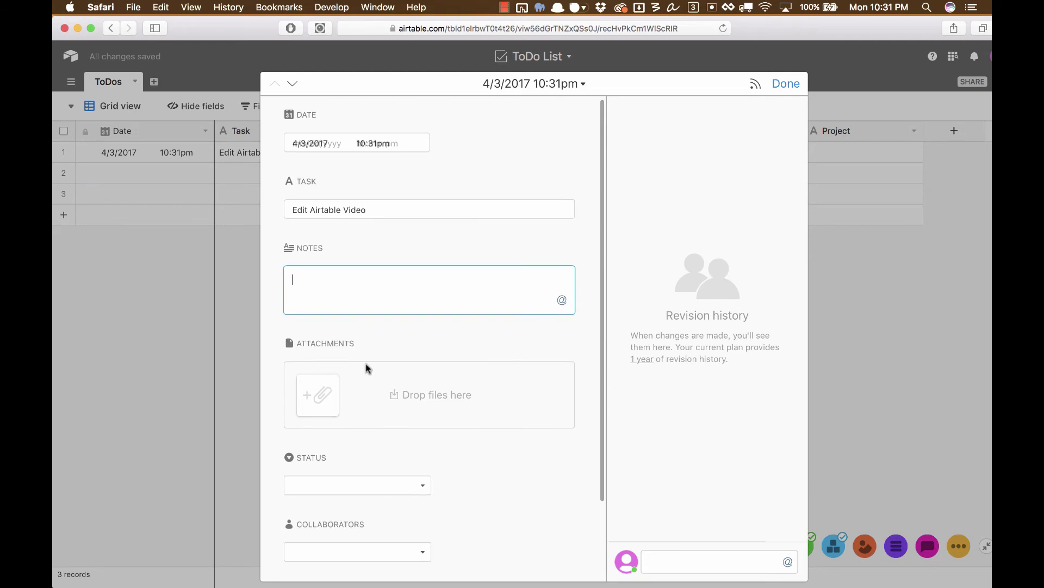
scroll(363, 393, down, 3)
click(389, 423)
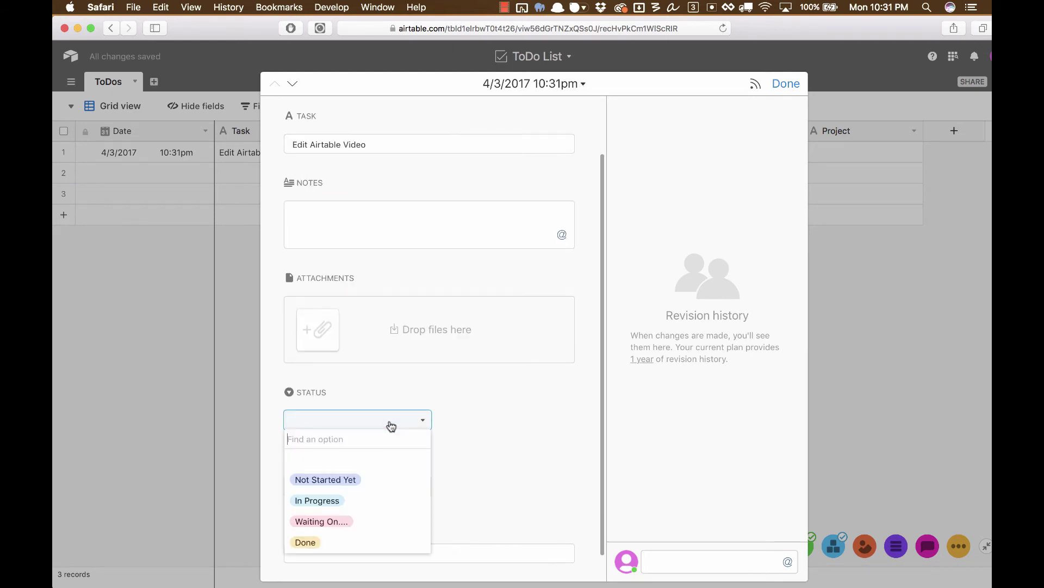
click(391, 498)
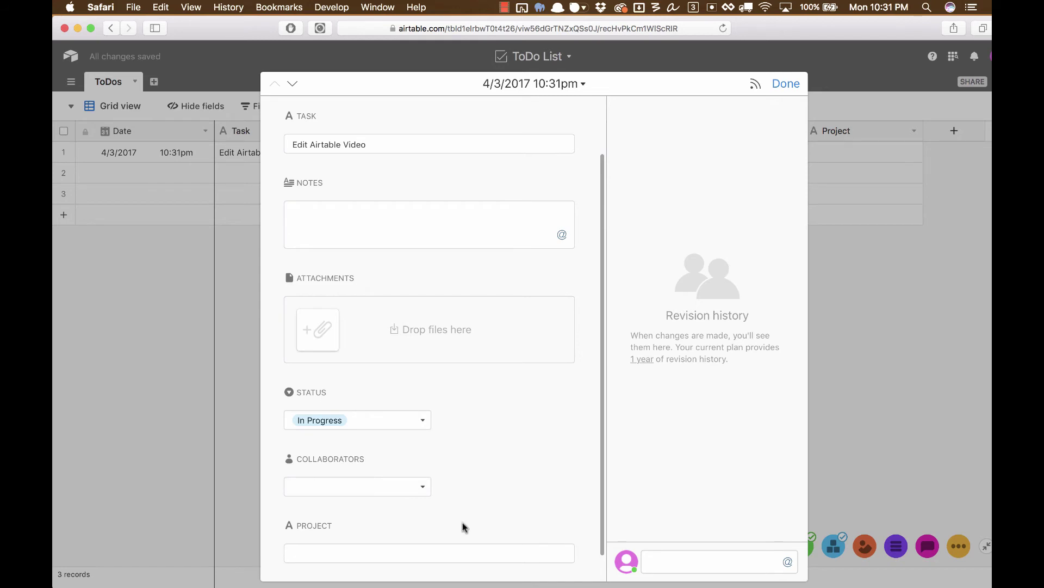
click(444, 546)
text(Airt)
key(BackSpace)
text(rtable Videos)
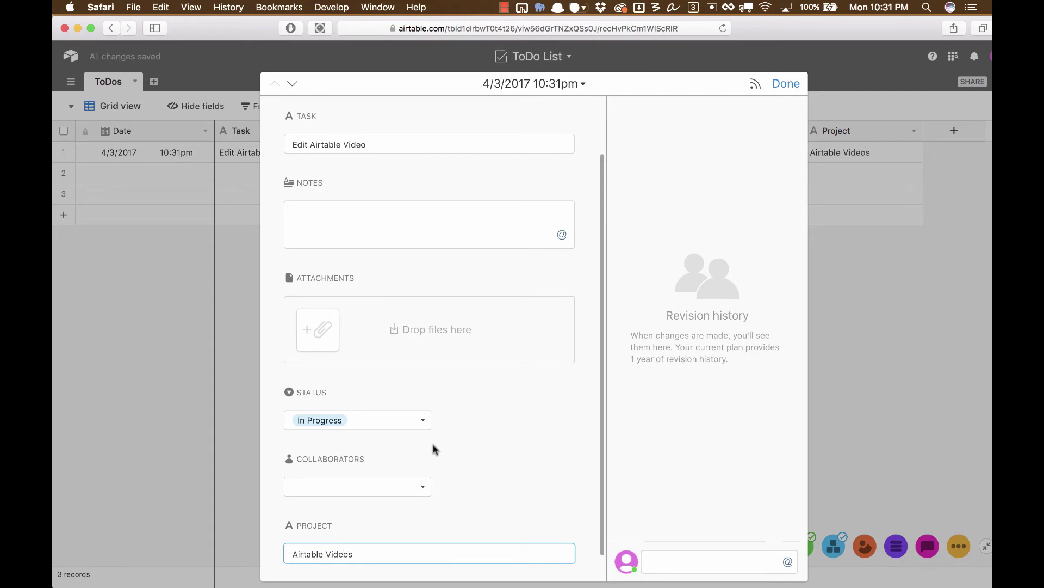
click(785, 85)
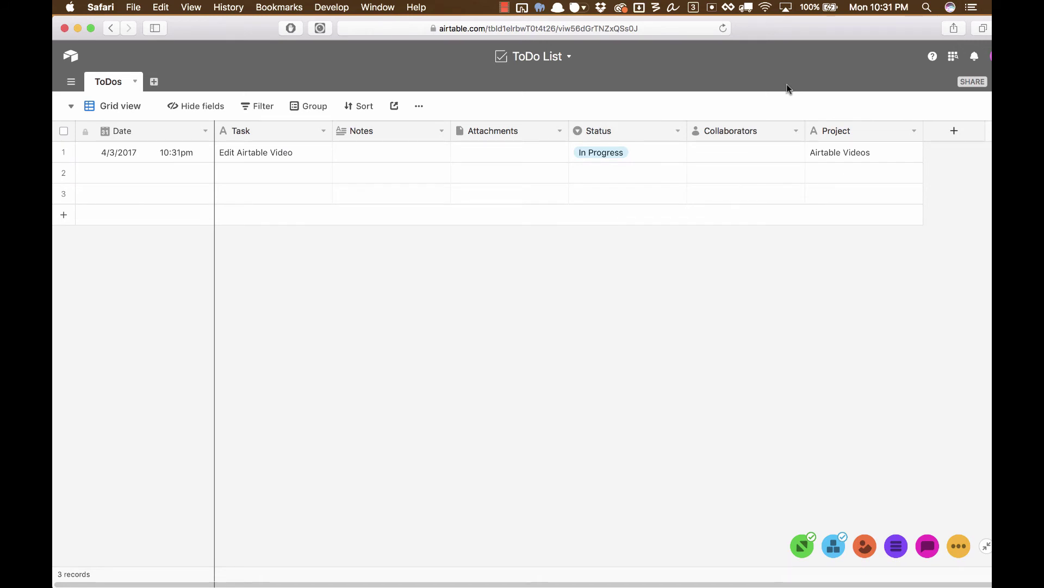
Create a Kanban view of the to-dos with cards stacked by the Status field
click(117, 108)
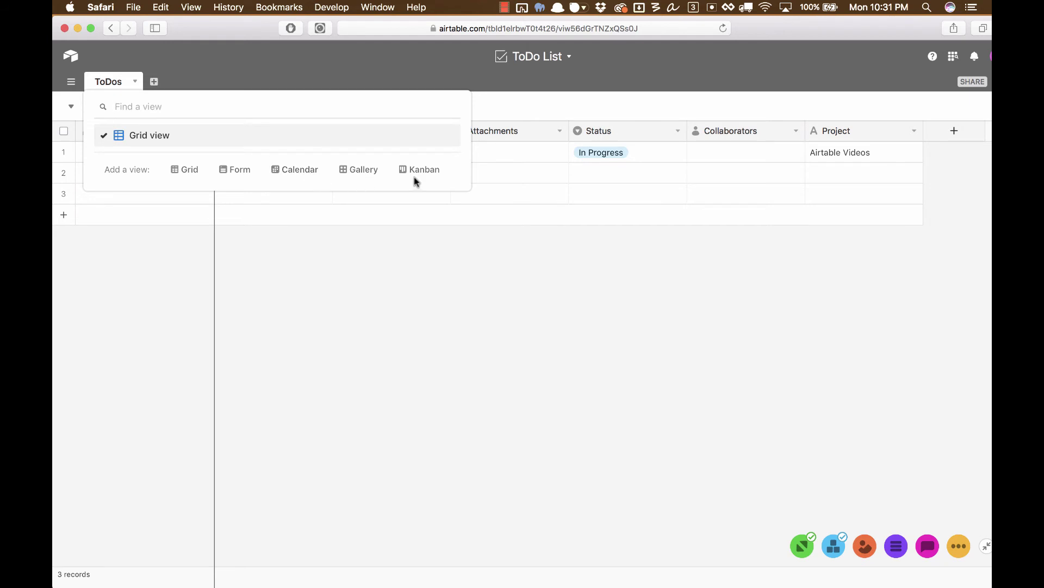
mouse_move(422, 175)
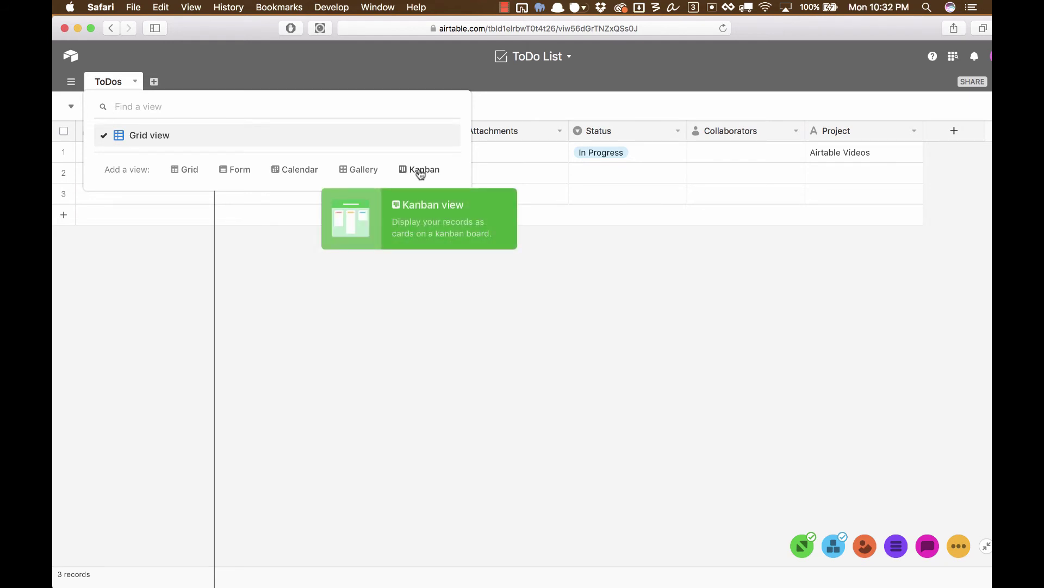
click(421, 172)
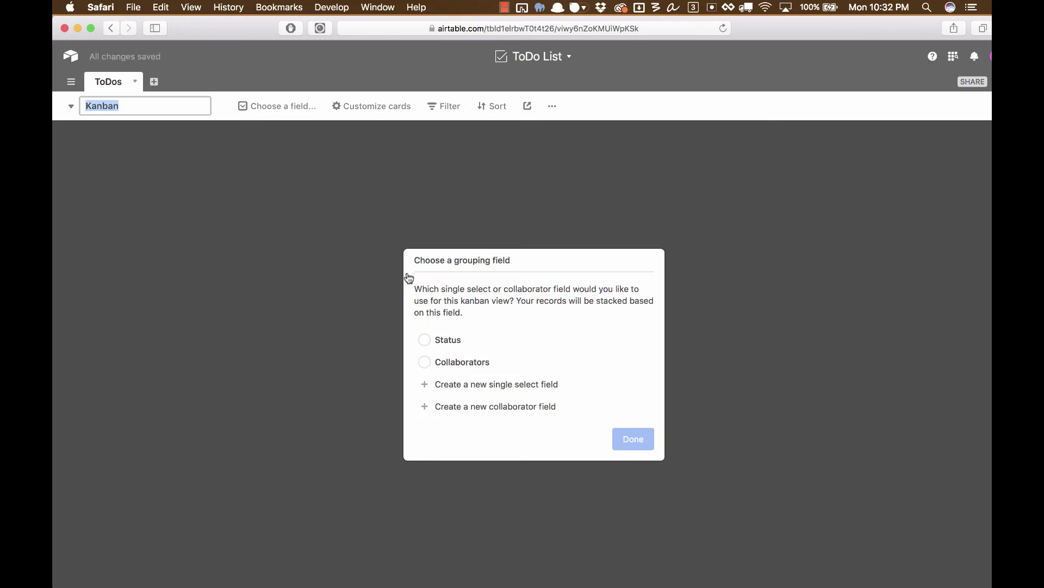
click(442, 342)
click(632, 438)
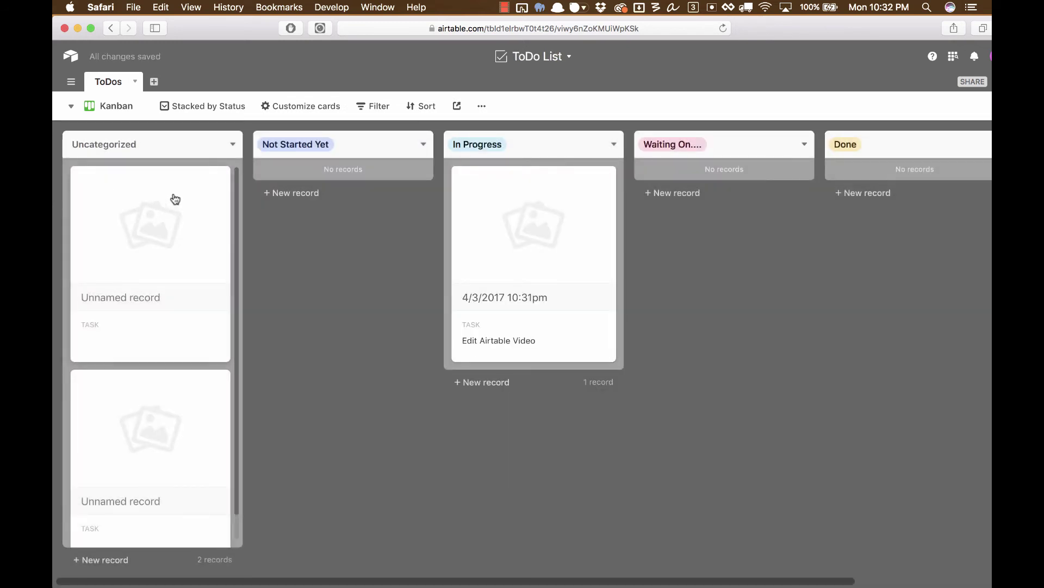
scroll(203, 205, down, 1)
scroll(203, 205, up, 1)
click(100, 109)
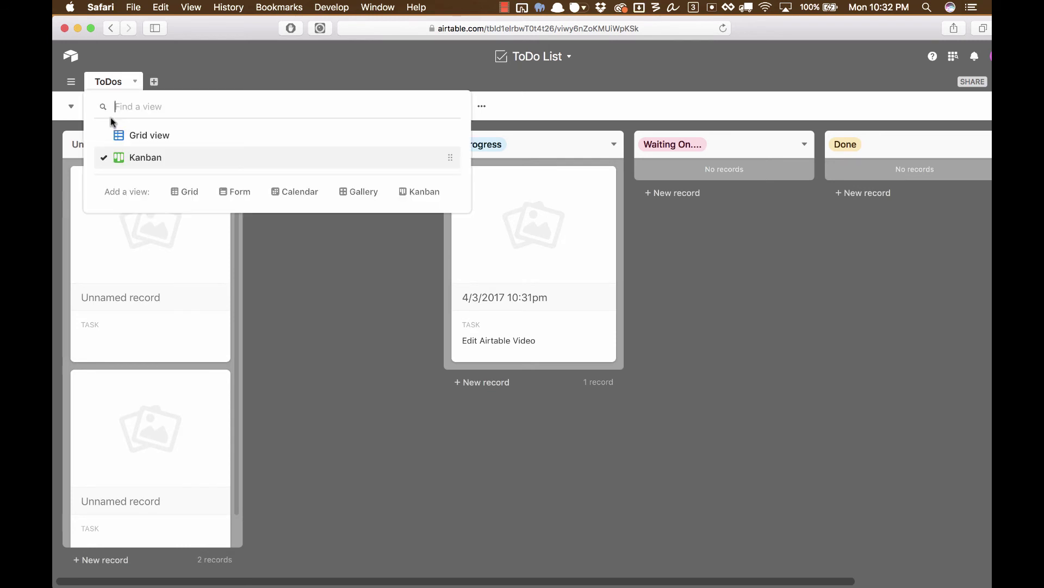
In Grid view, delete the empty records in rows 2 and 3, then return to Kanban
click(122, 134)
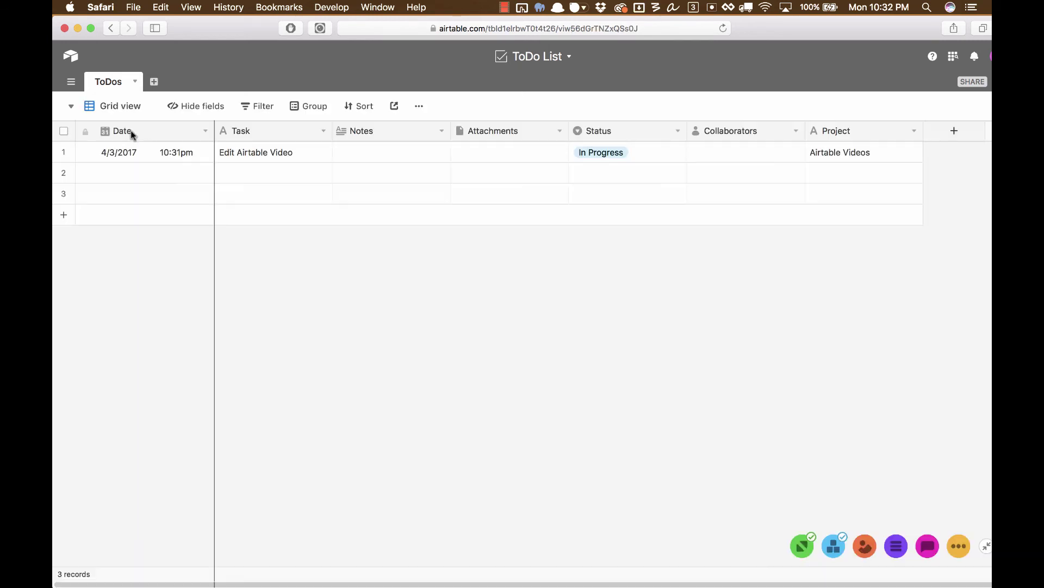
click(64, 173)
click(64, 194)
right_click(66, 193)
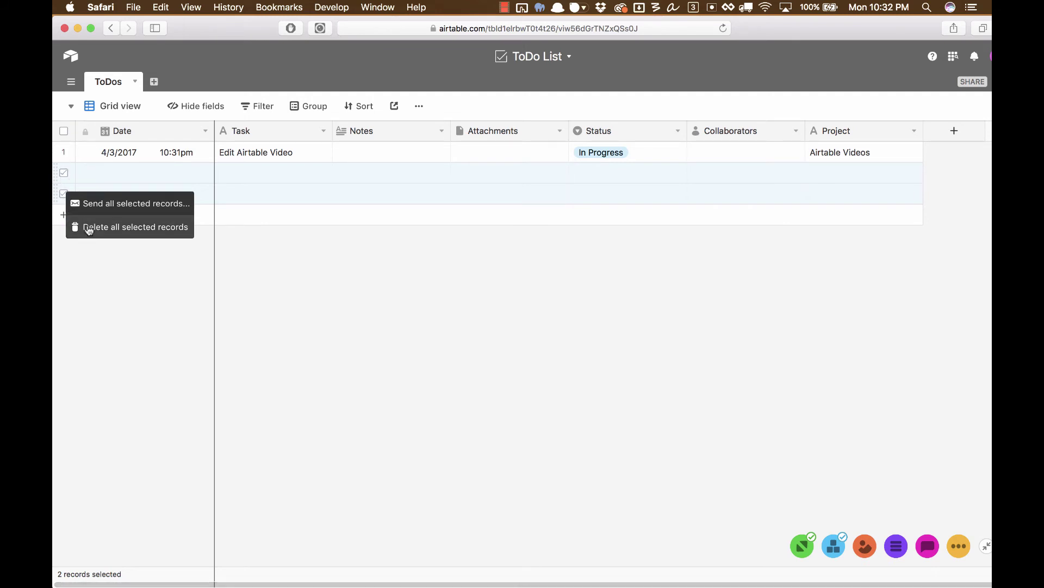
click(117, 227)
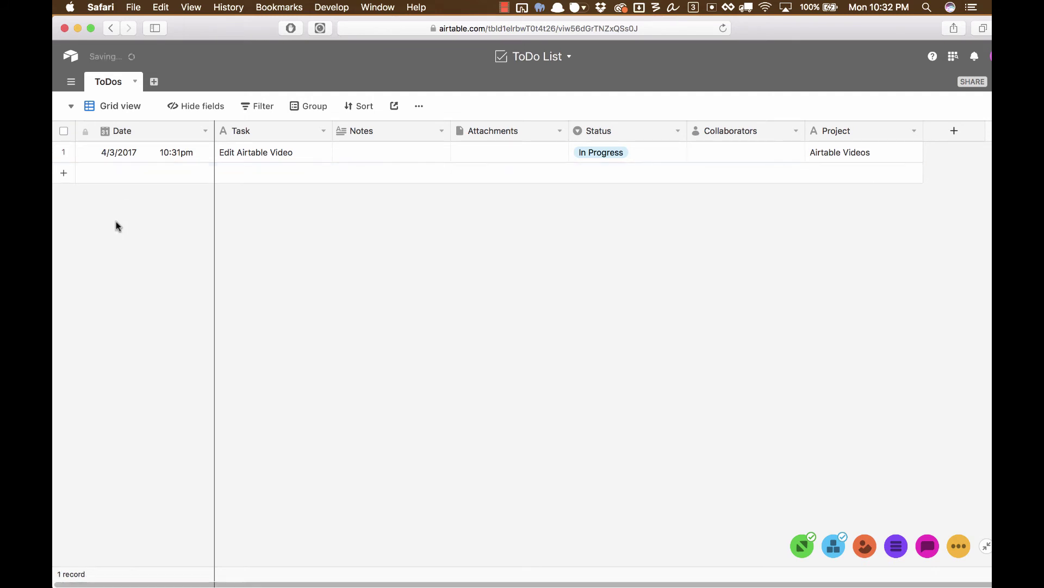
click(121, 106)
click(152, 159)
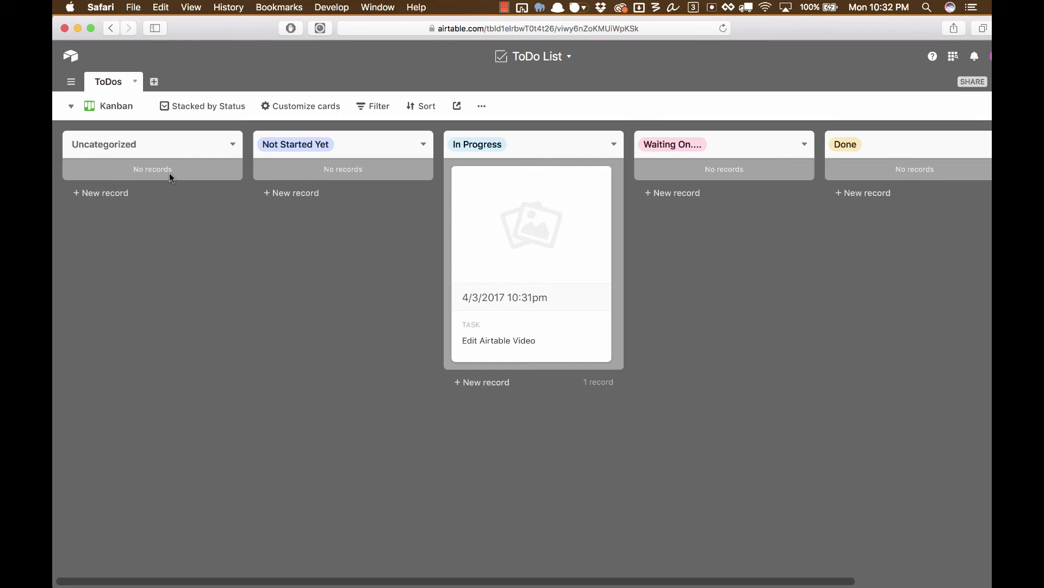
Add a 'More Stuff' card dated today, drag it to Not Started Yet, and move Edit Airtable Video to Done
click(101, 193)
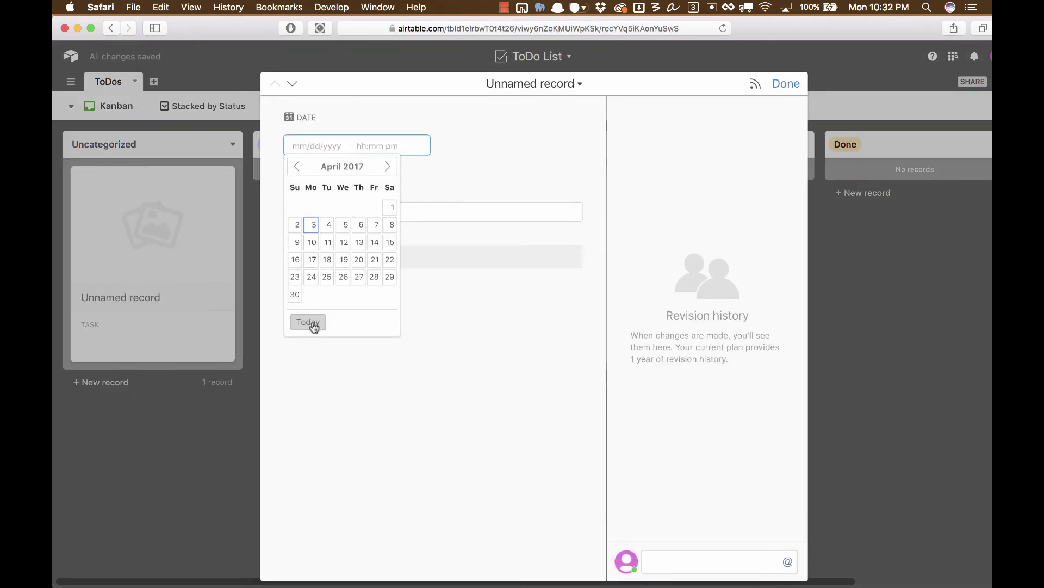
click(312, 321)
click(381, 209)
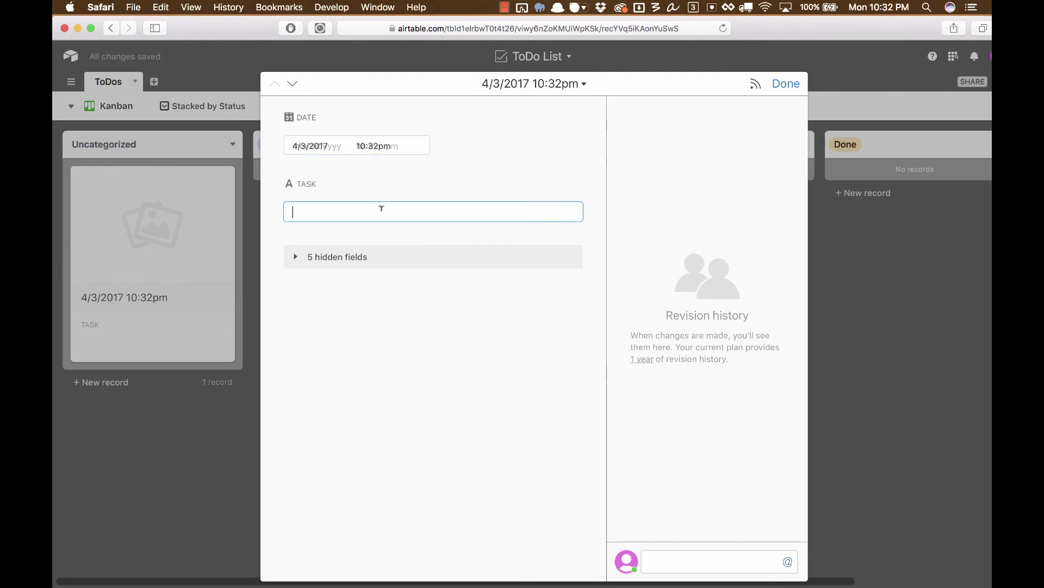
text(More Stuff)
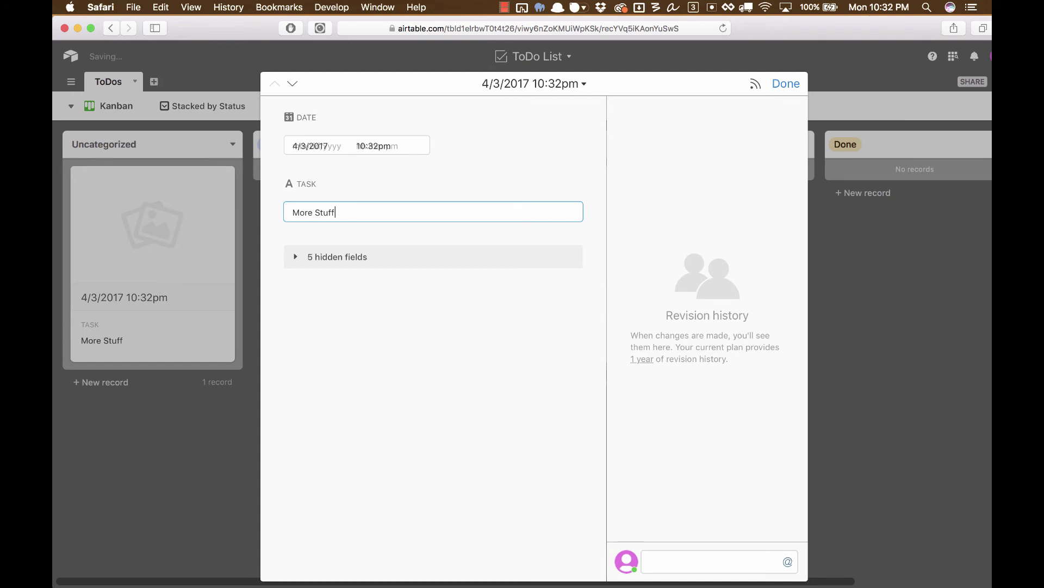
click(783, 84)
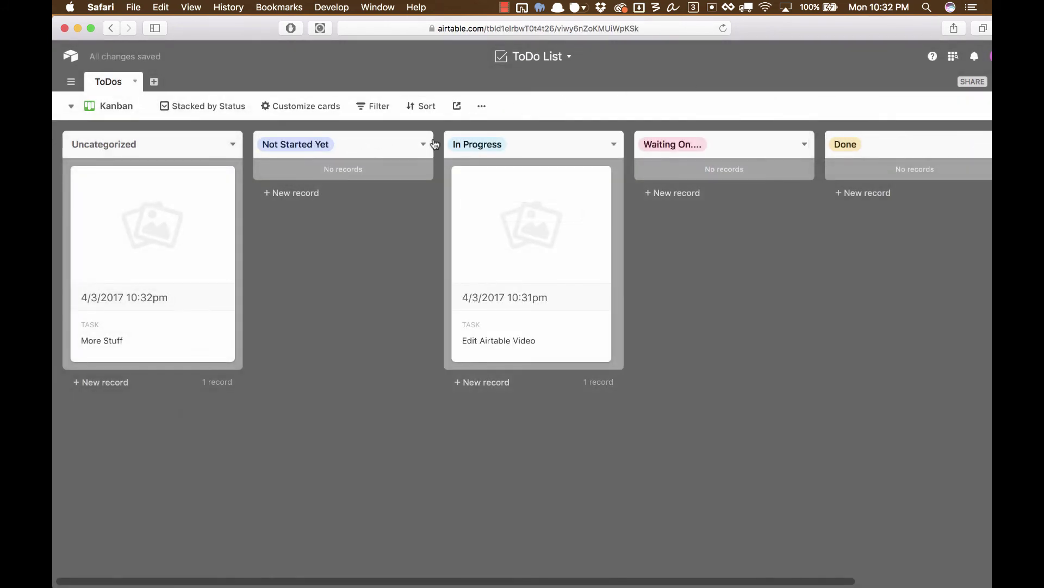
drag(138, 191, 375, 171)
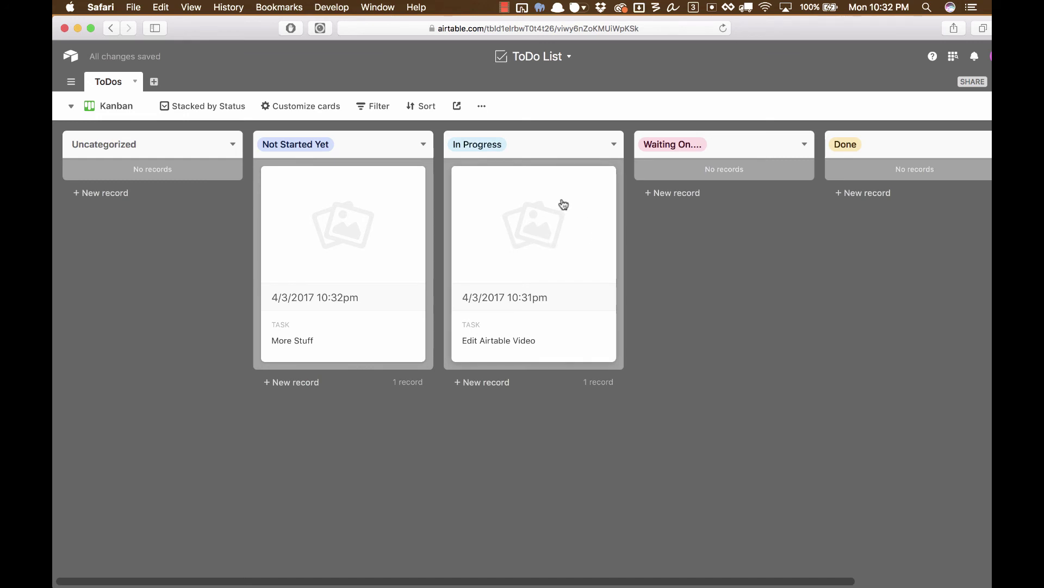
drag(546, 222, 842, 189)
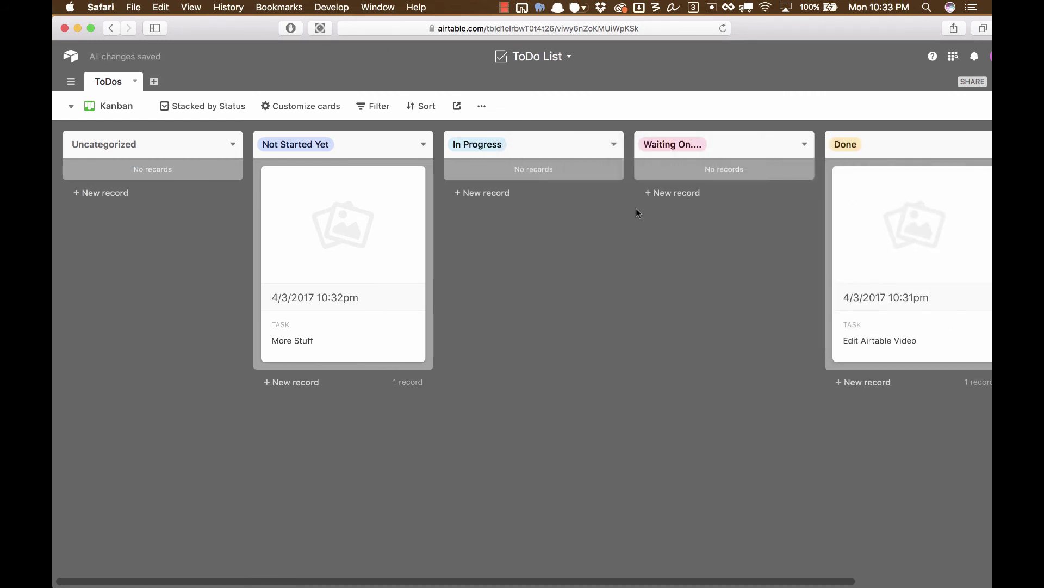
Switch from the Kanban board back to the Grid view of to-dos
click(92, 106)
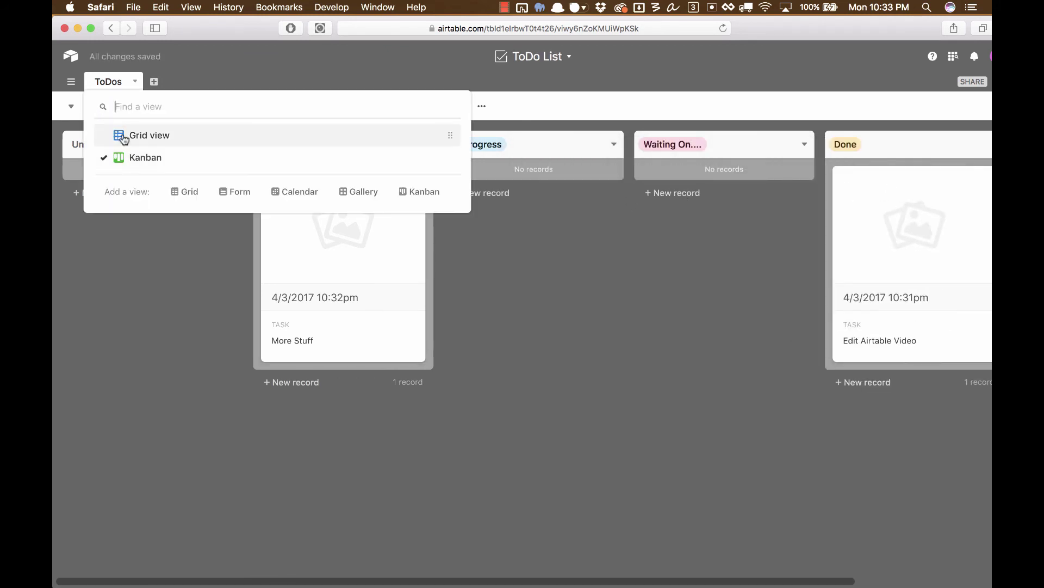
click(136, 136)
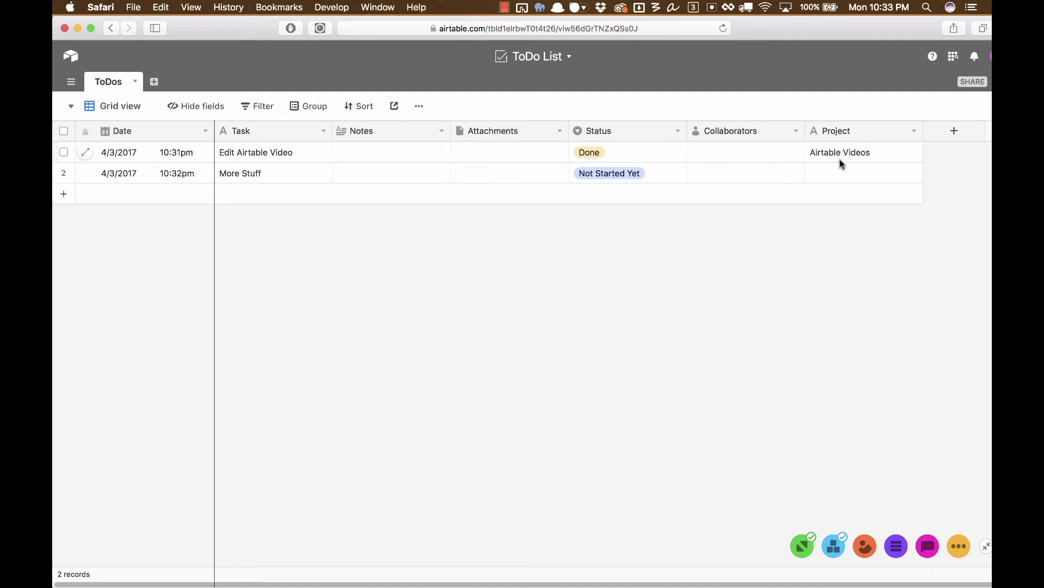
Convert the Project field to a link to a newly created Project table and confirm the conversion
click(914, 133)
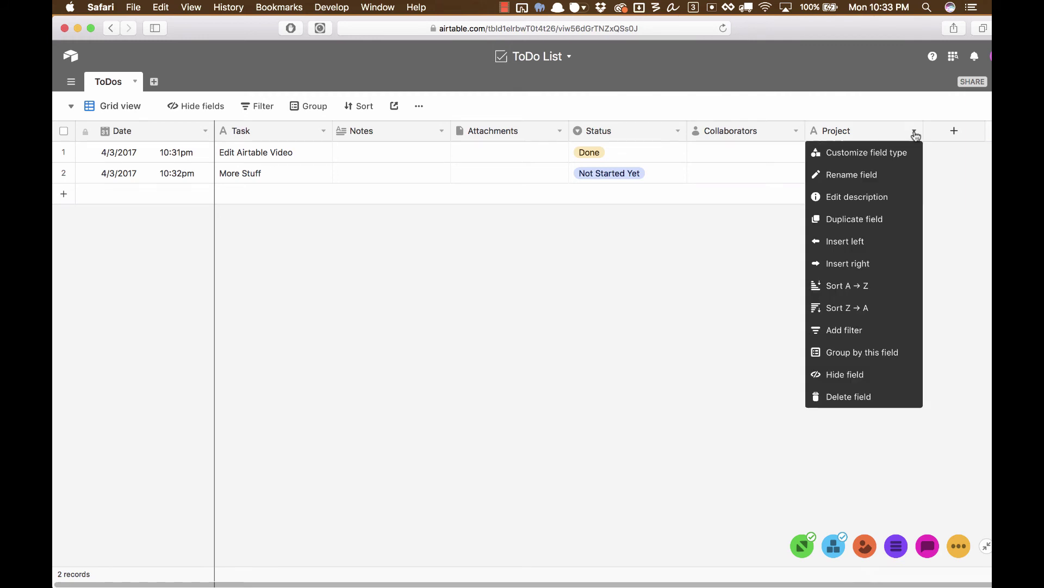
click(894, 155)
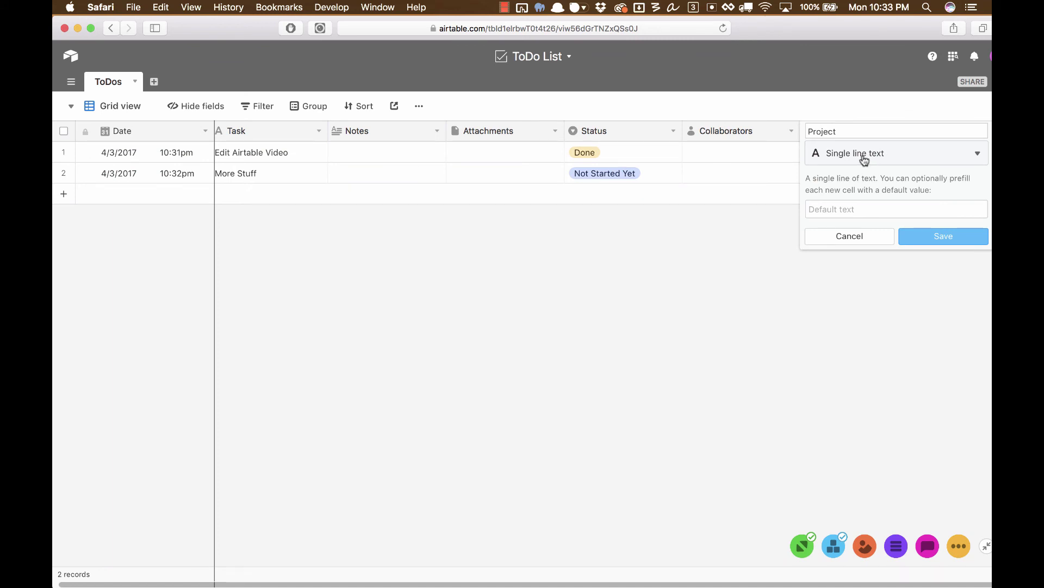
click(864, 157)
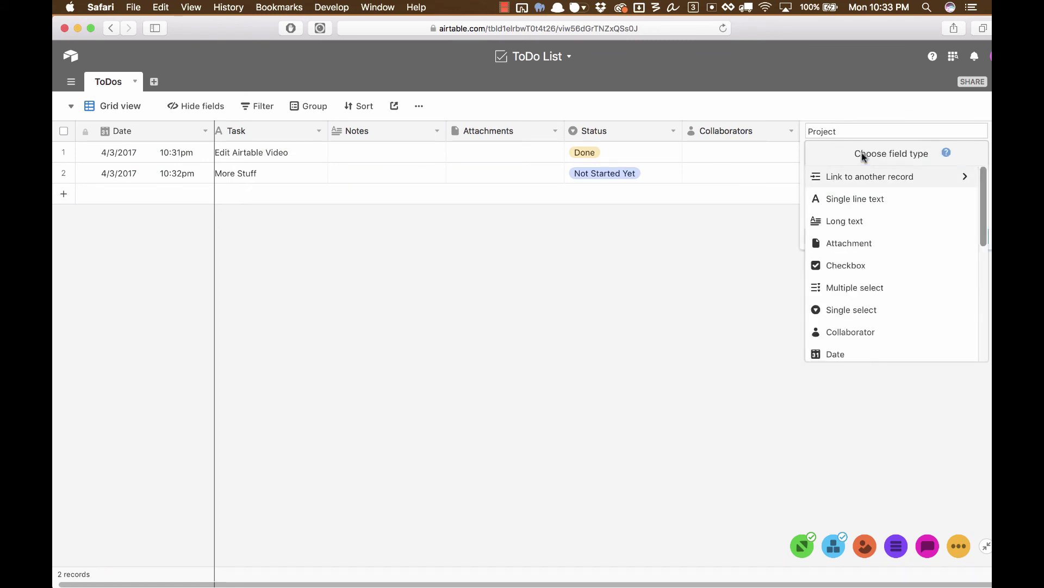
scroll(891, 294, down, 1)
scroll(893, 297, down, 8)
scroll(900, 305, down, 3)
scroll(900, 303, up, 10)
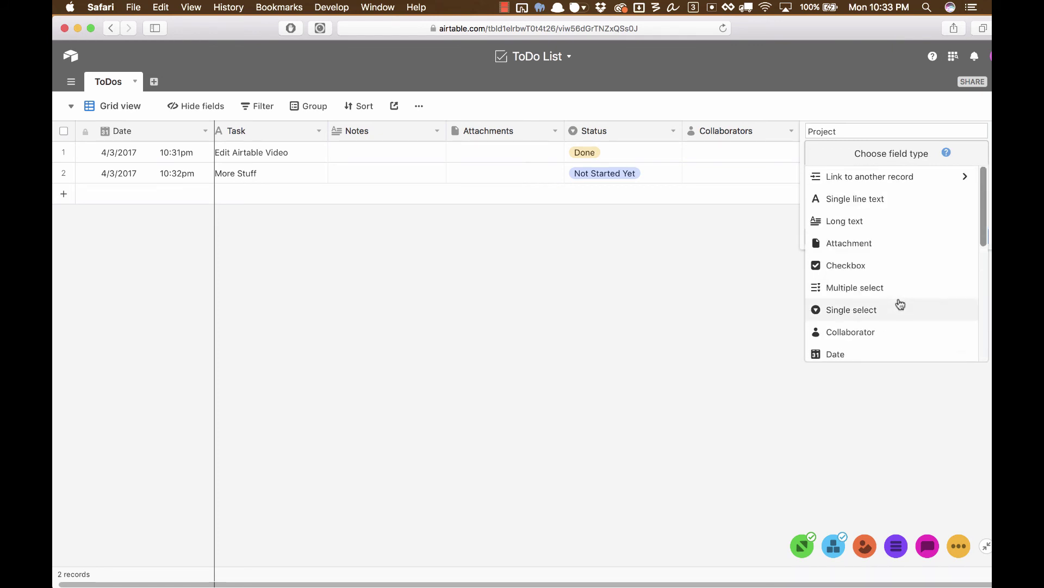
click(895, 184)
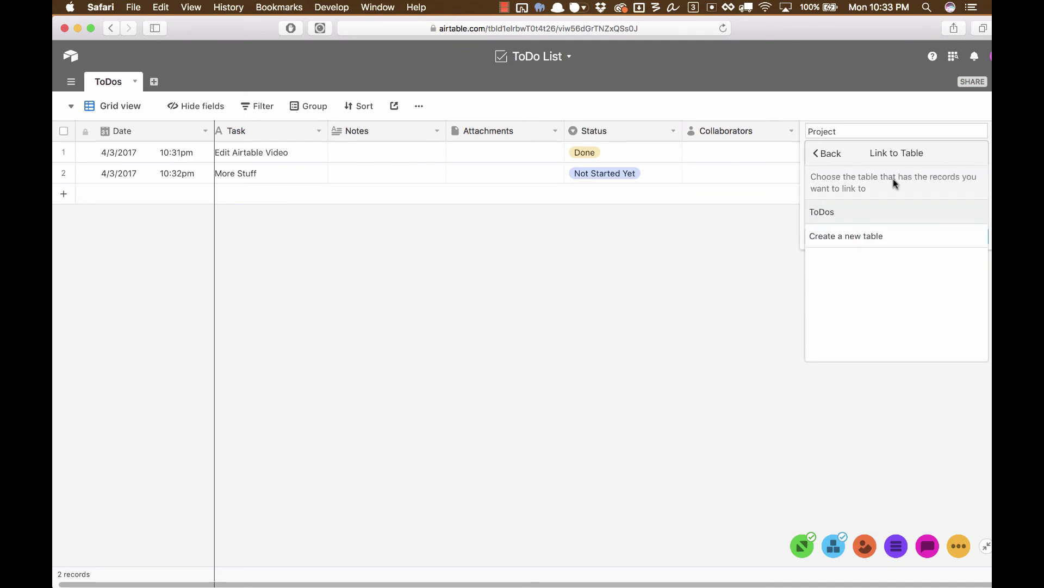
click(845, 238)
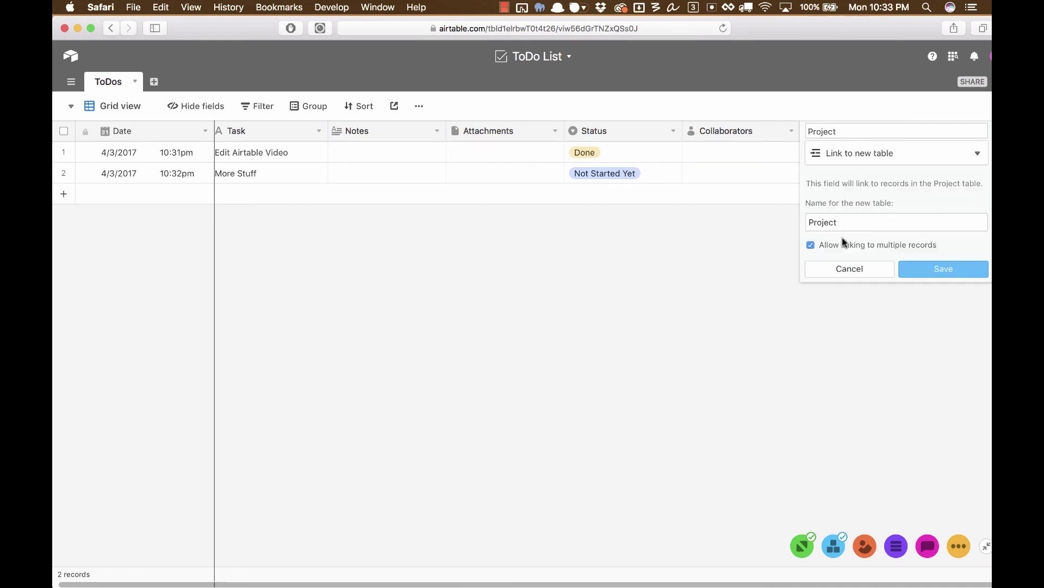
click(934, 270)
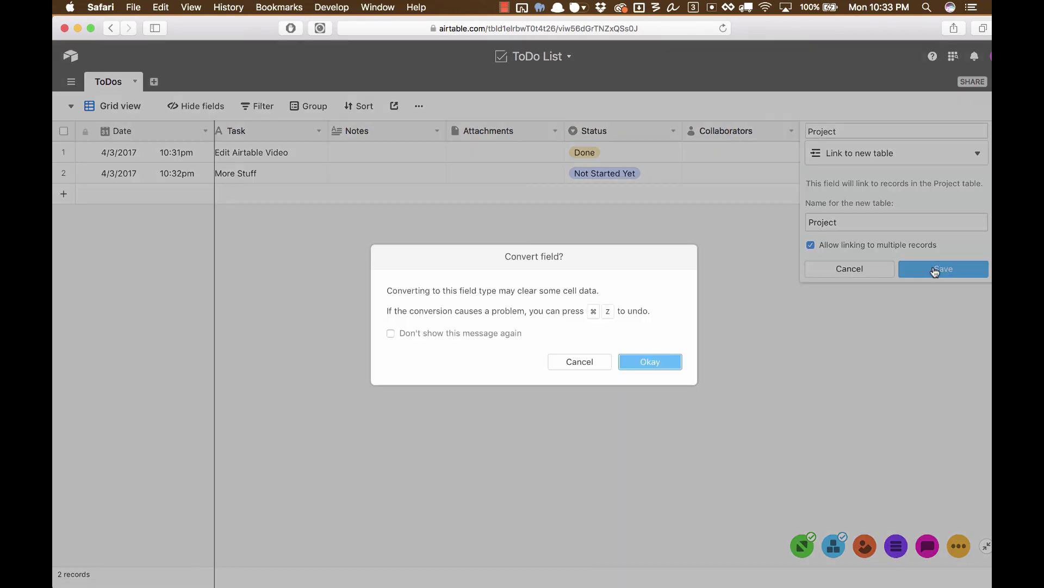
click(678, 363)
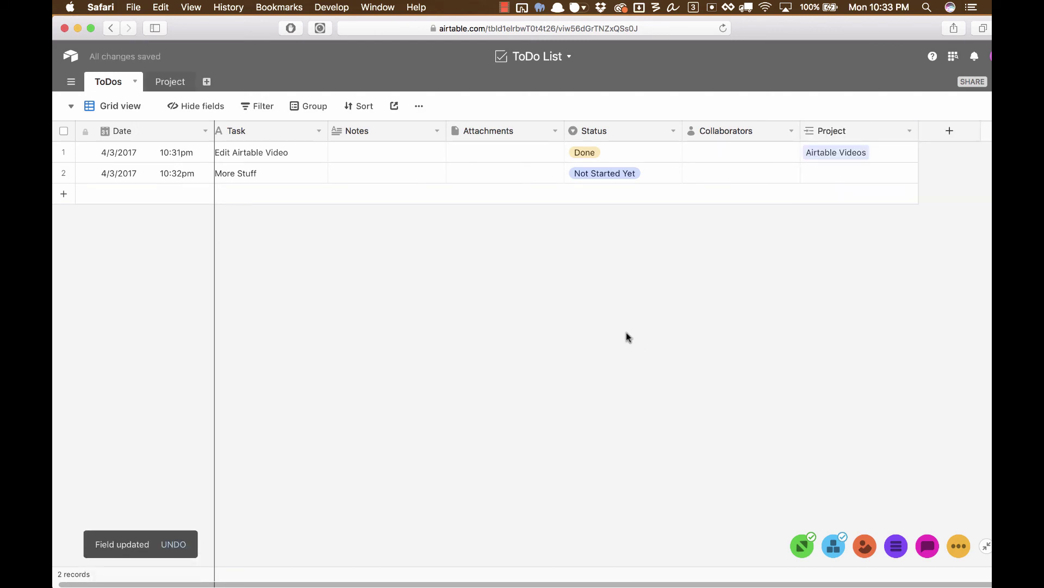
click(171, 82)
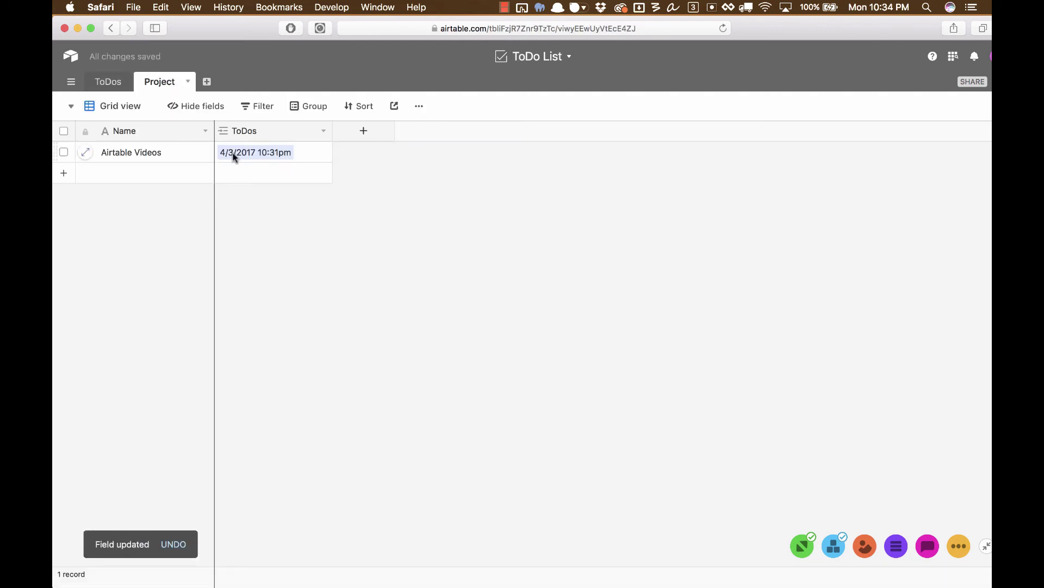
click(113, 86)
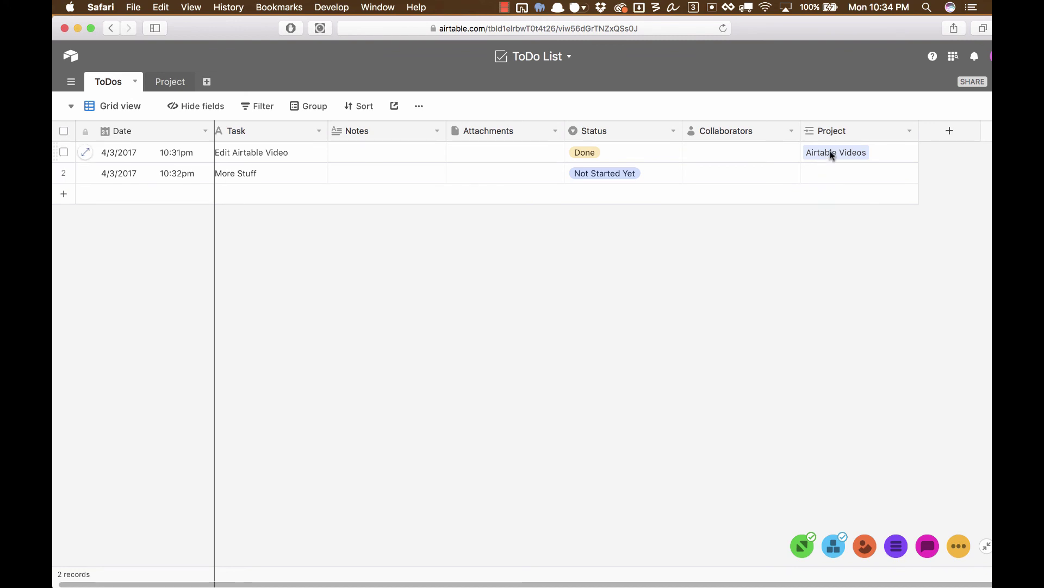
click(161, 82)
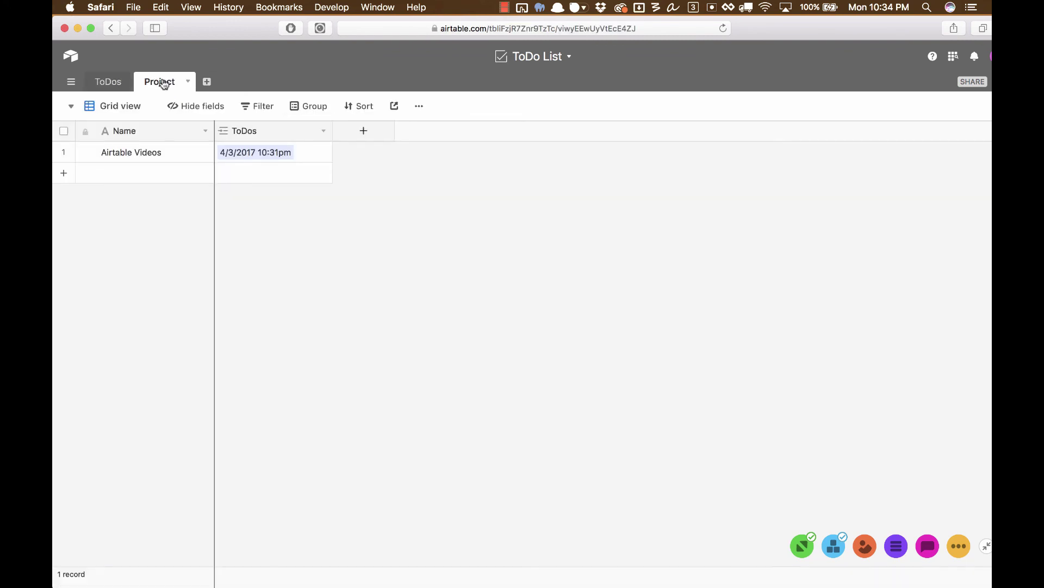
click(109, 86)
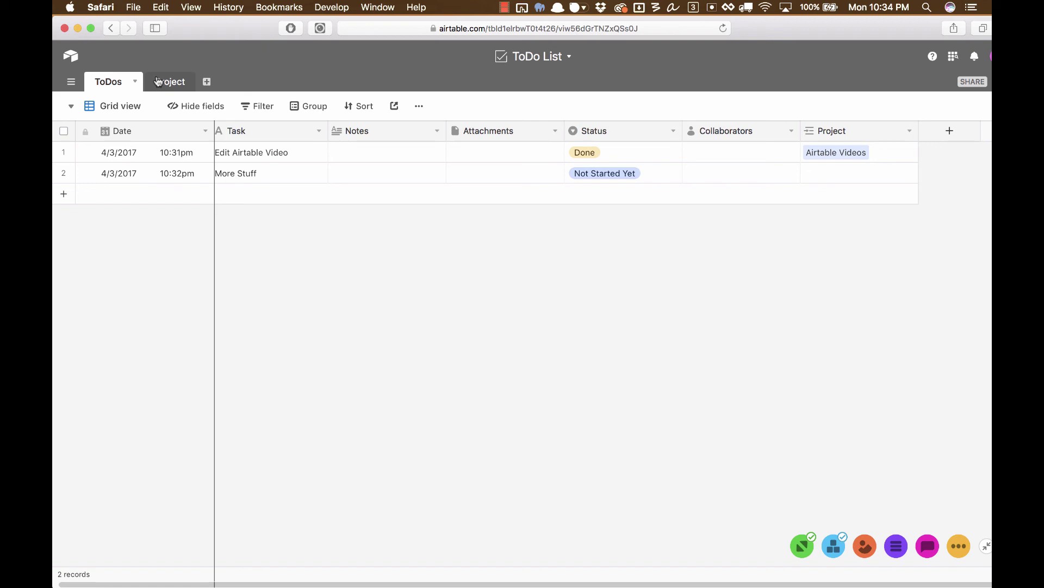
Add a Calendar view based on the Date field, then switch back to Grid view
click(103, 106)
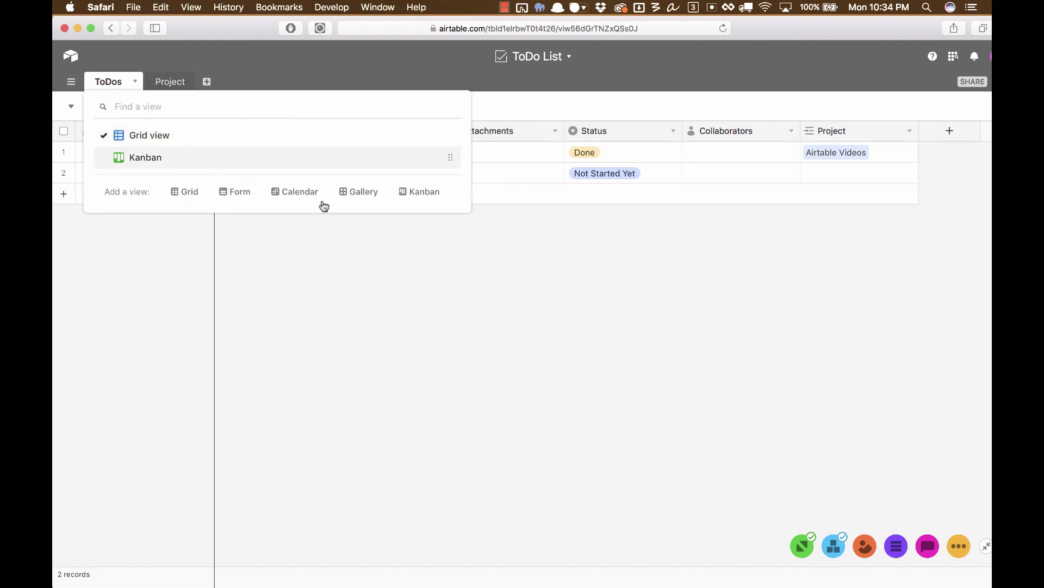
click(303, 196)
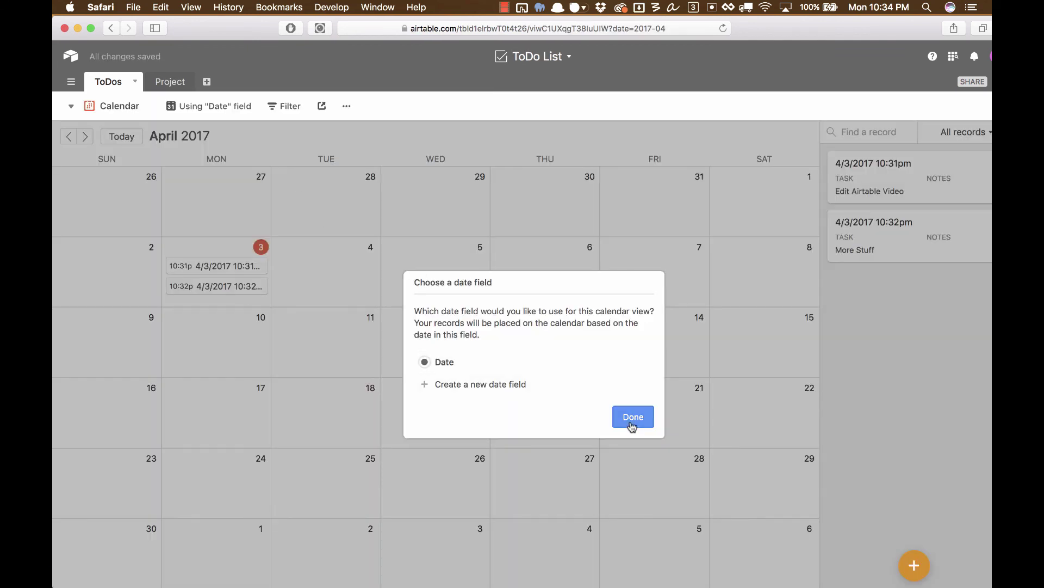
click(632, 423)
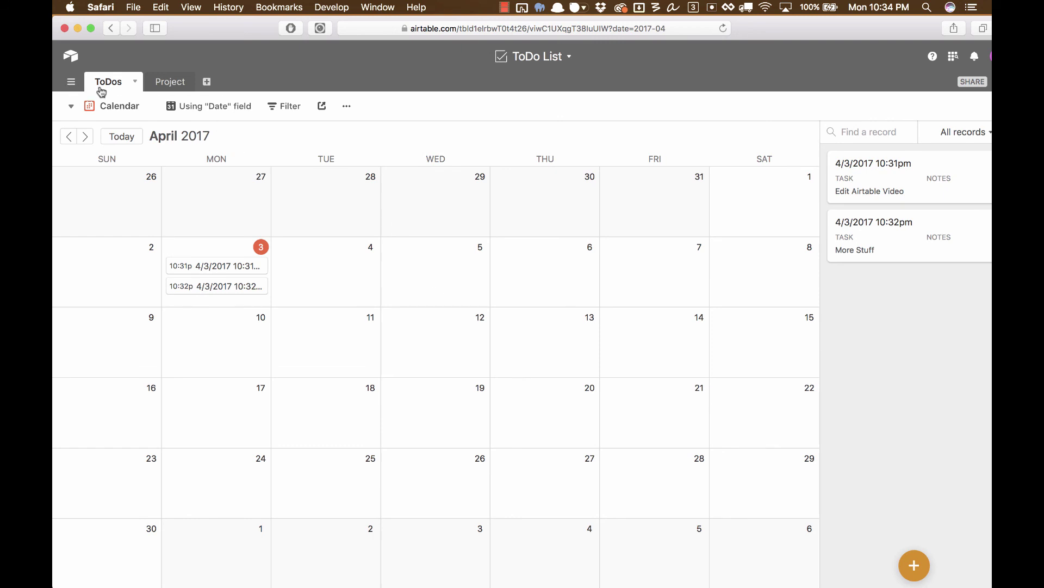
click(92, 107)
click(136, 134)
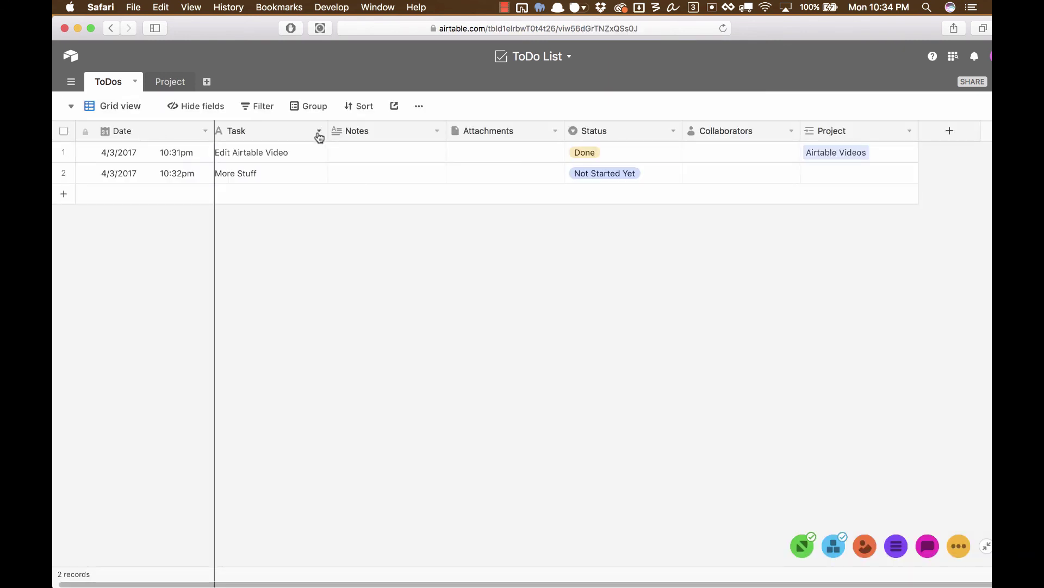
Insert a 'Due' date field with Local format to the right of Task
click(319, 132)
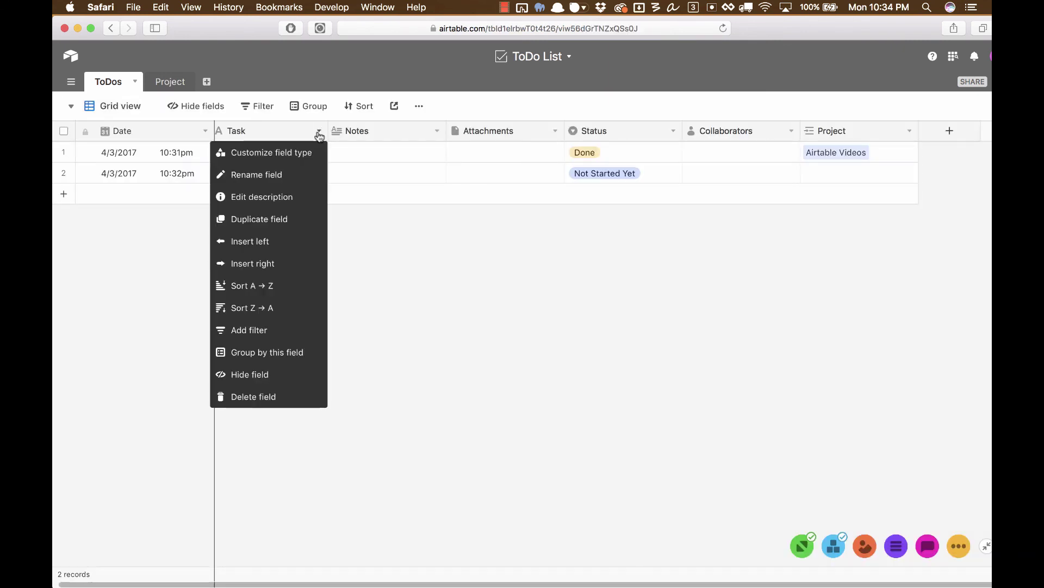
click(294, 263)
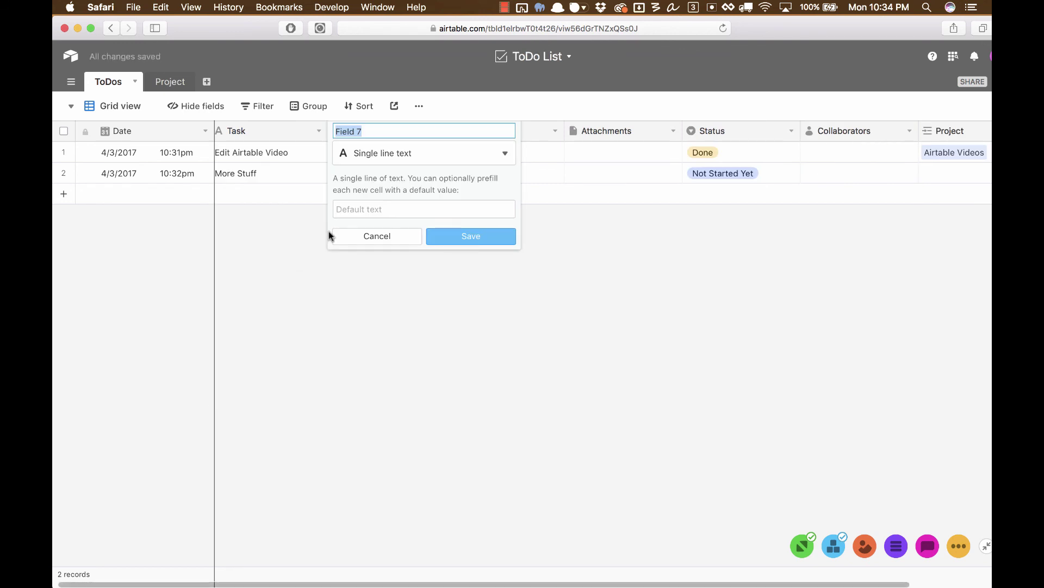
text(due Date)
key(BackSpace)
key(BackSpace)
key(BackSpace)
key(BackSpace)
key(BackSpace)
key(BackSpace)
key(BackSpace)
key(BackSpace)
text(Due)
click(391, 157)
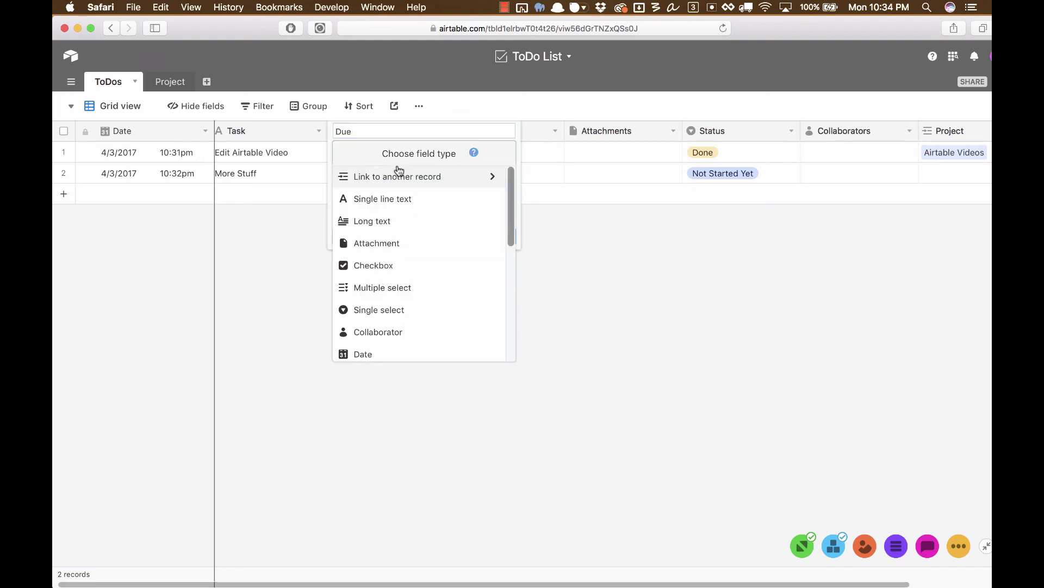
click(406, 354)
click(414, 223)
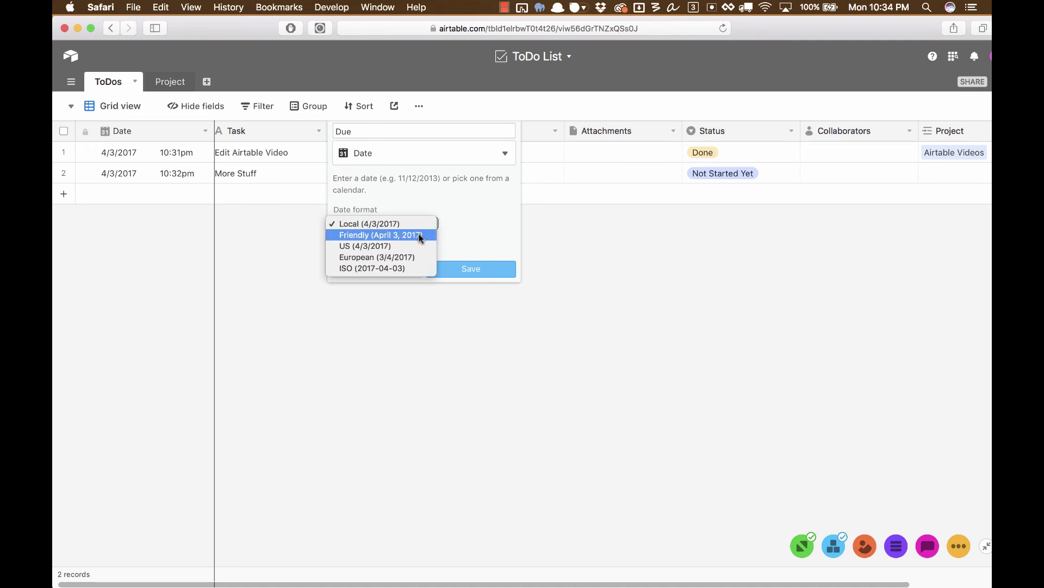
click(449, 213)
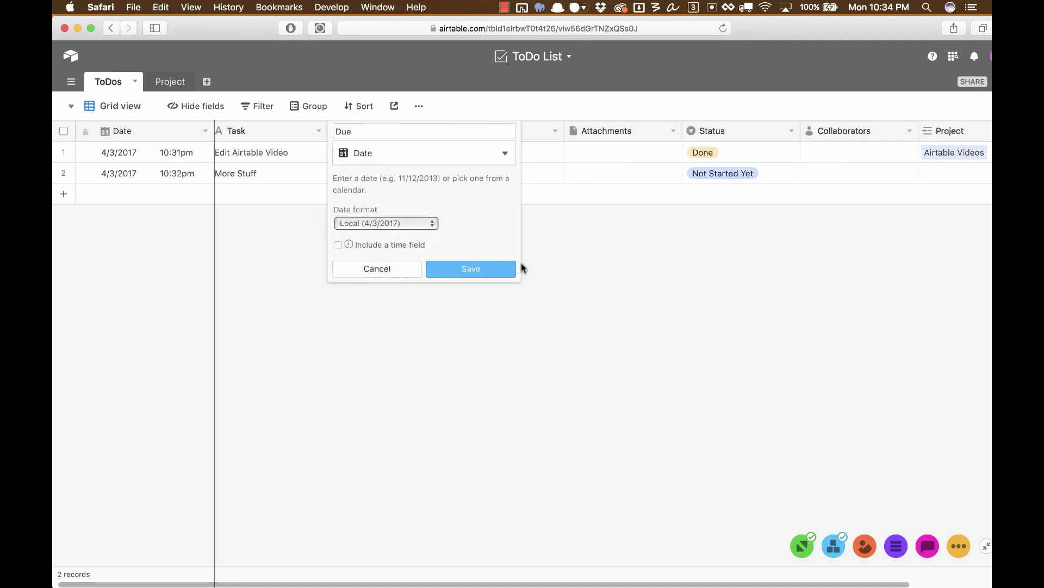
click(478, 276)
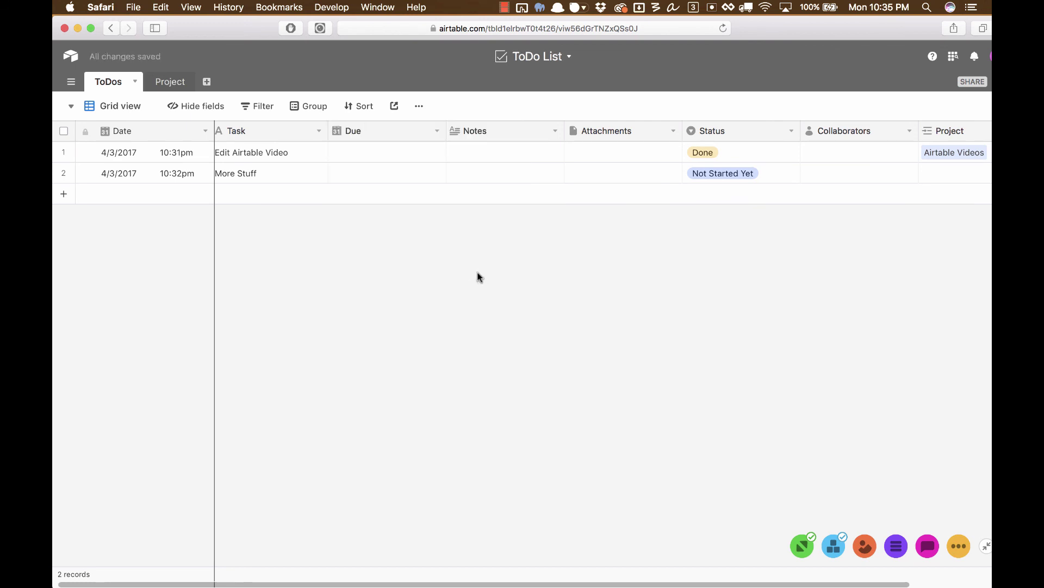
Set Edit Airtable Video due 4/4/2017 and More Stuff due 4/7/2017
click(392, 157)
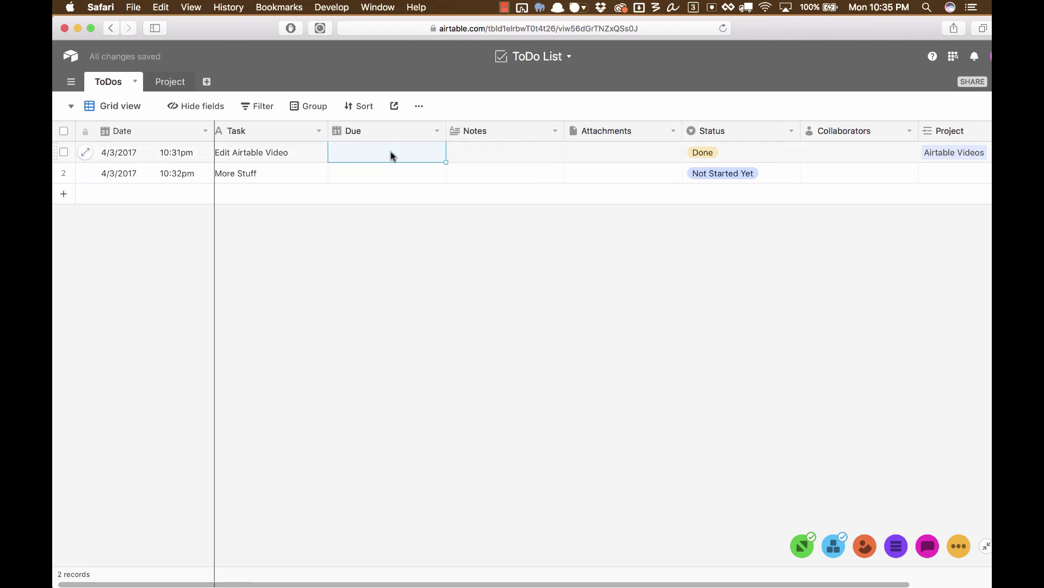
click(392, 156)
click(373, 233)
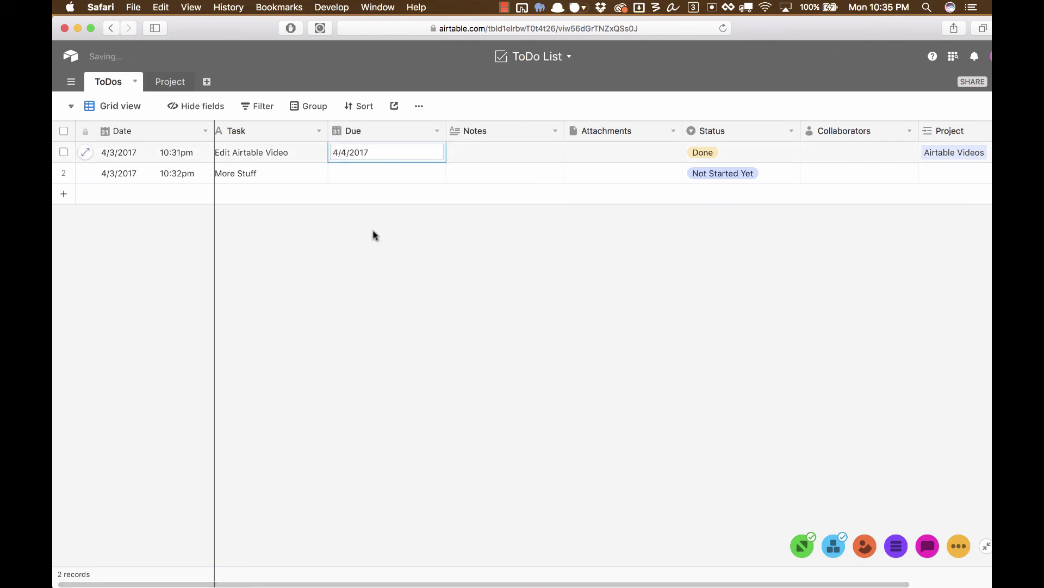
double_click(377, 179)
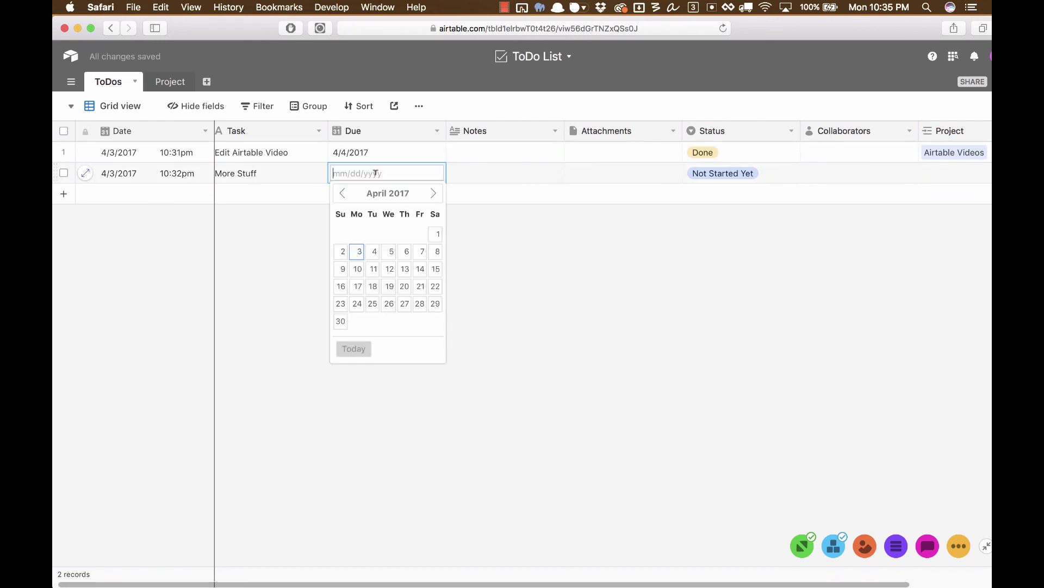
click(419, 251)
click(426, 315)
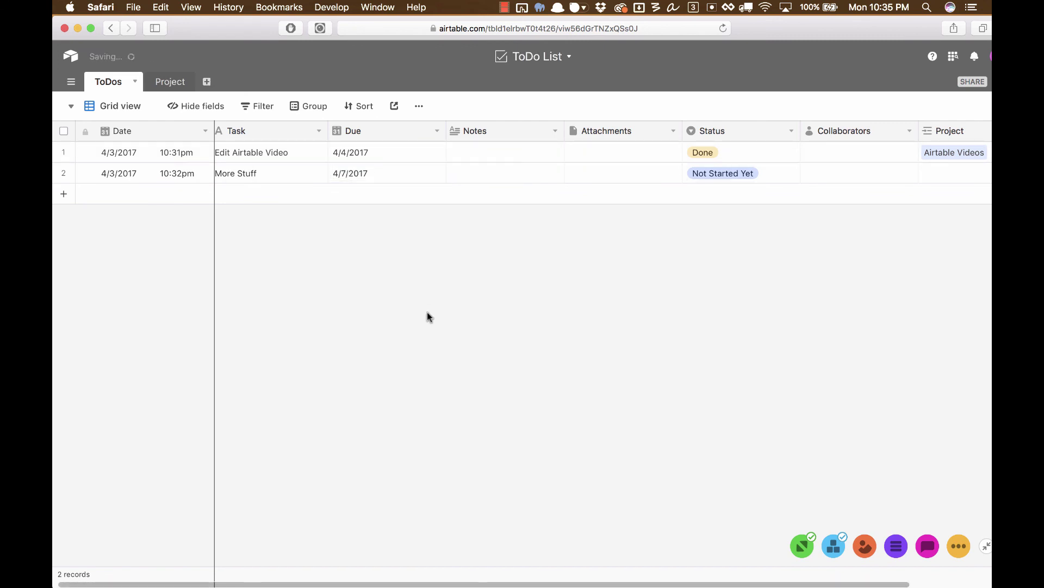
Switch to the Calendar view and make it place records by the Due field instead of Date
click(120, 108)
click(160, 180)
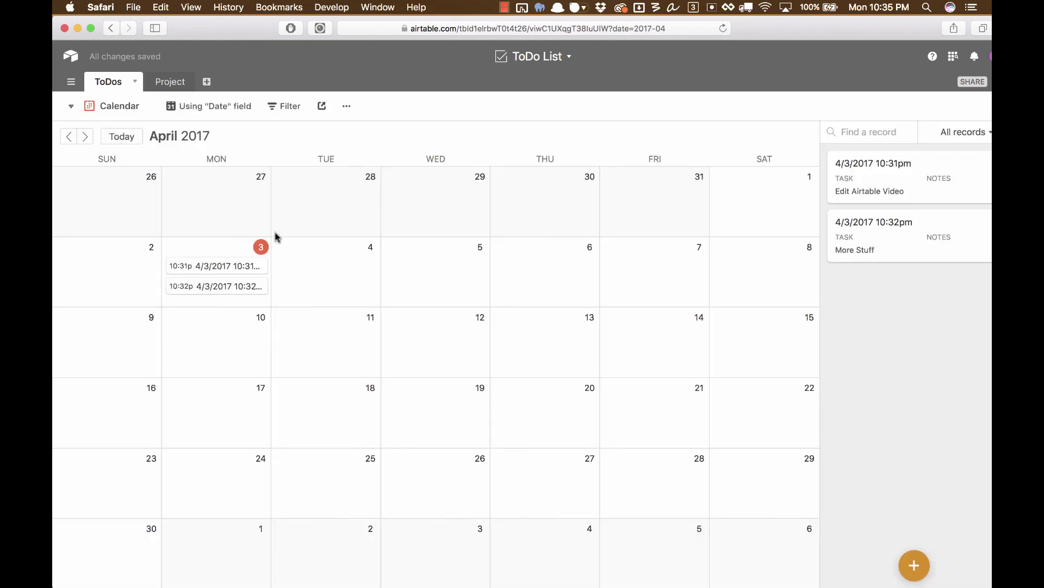
click(222, 111)
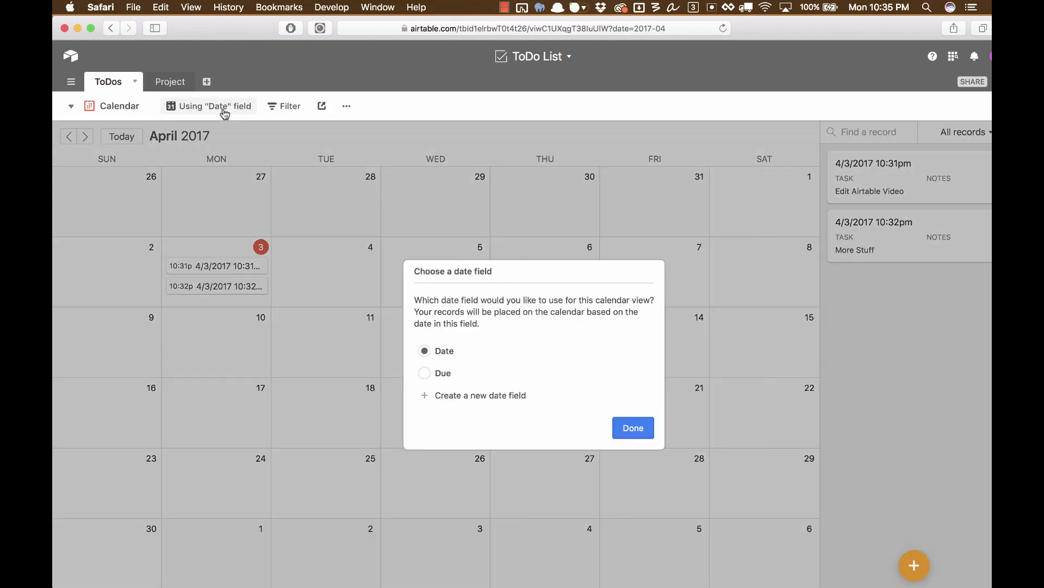
click(436, 372)
click(633, 427)
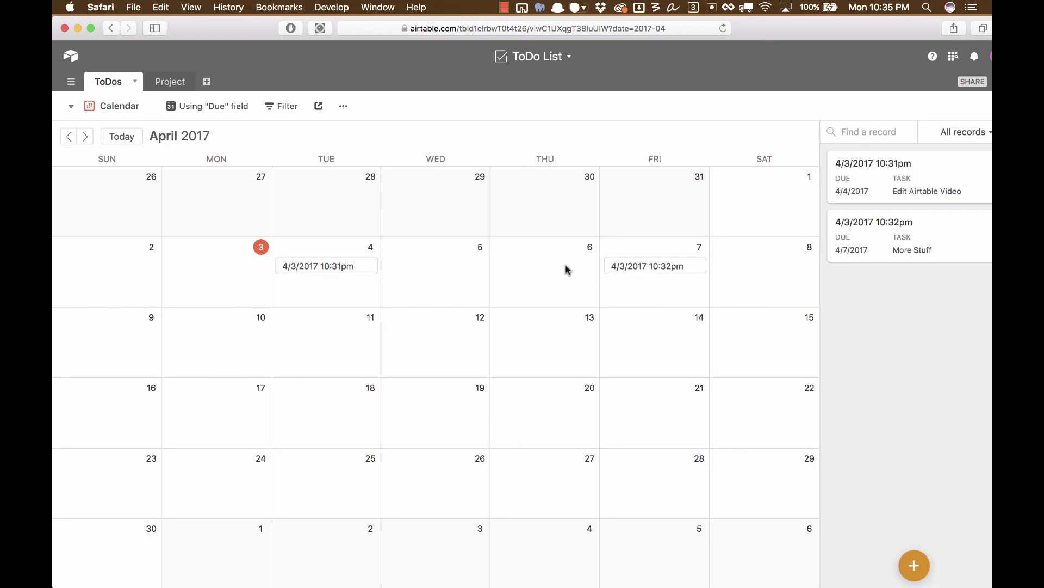
Switch from the Calendar view back to the ToDos Grid view
click(101, 111)
click(148, 133)
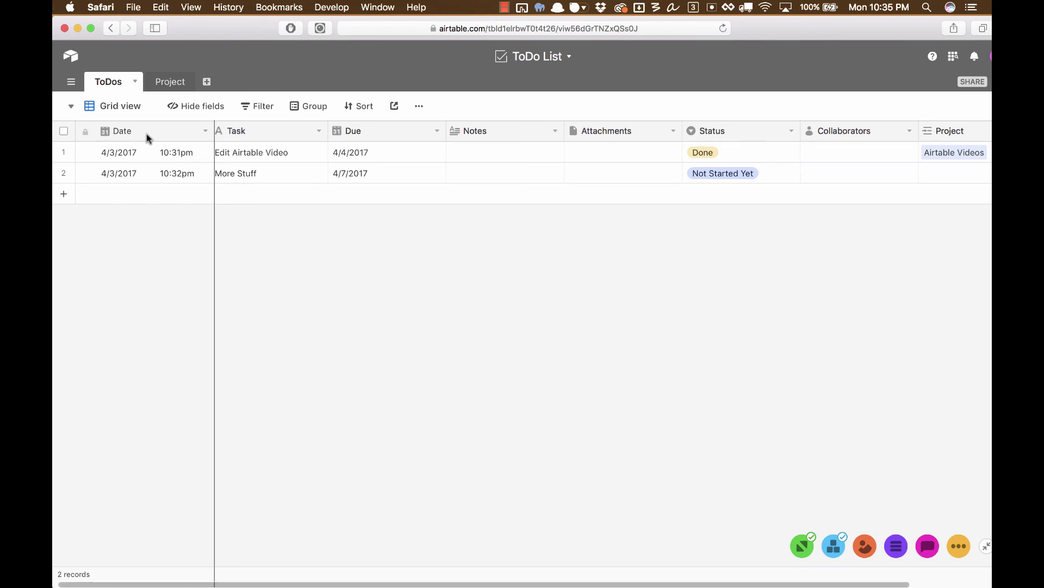